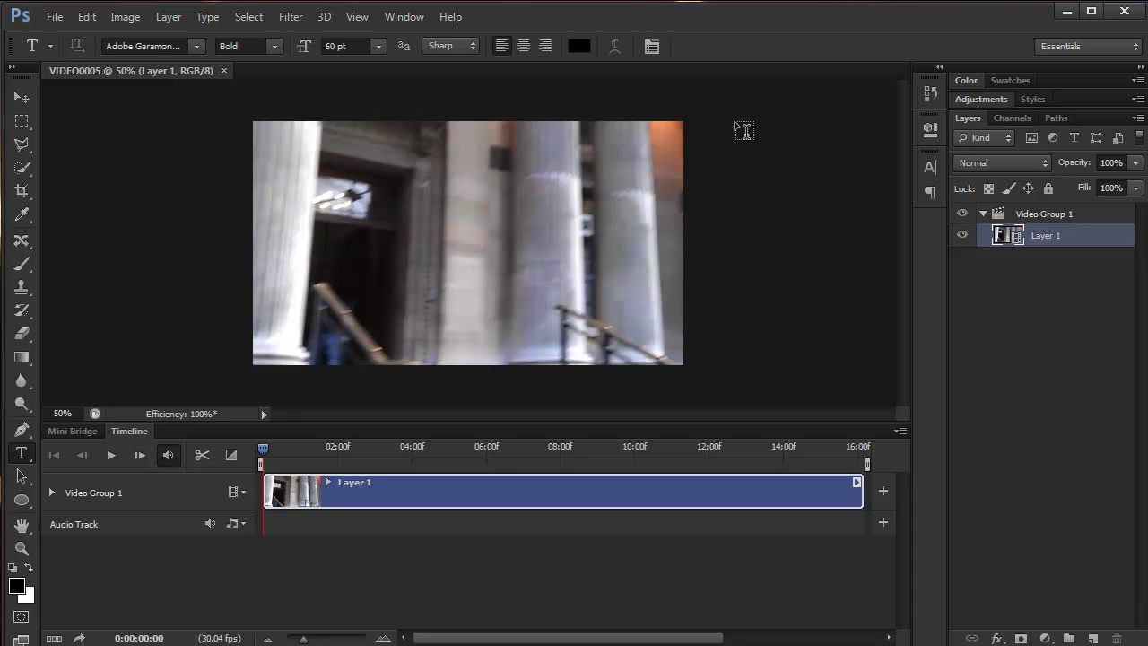
# Step: Locate the VIDEO0004 and VIDEO0005 source clips on the Adobe (E:) network drive, and close the file window
pyautogui.press('v')
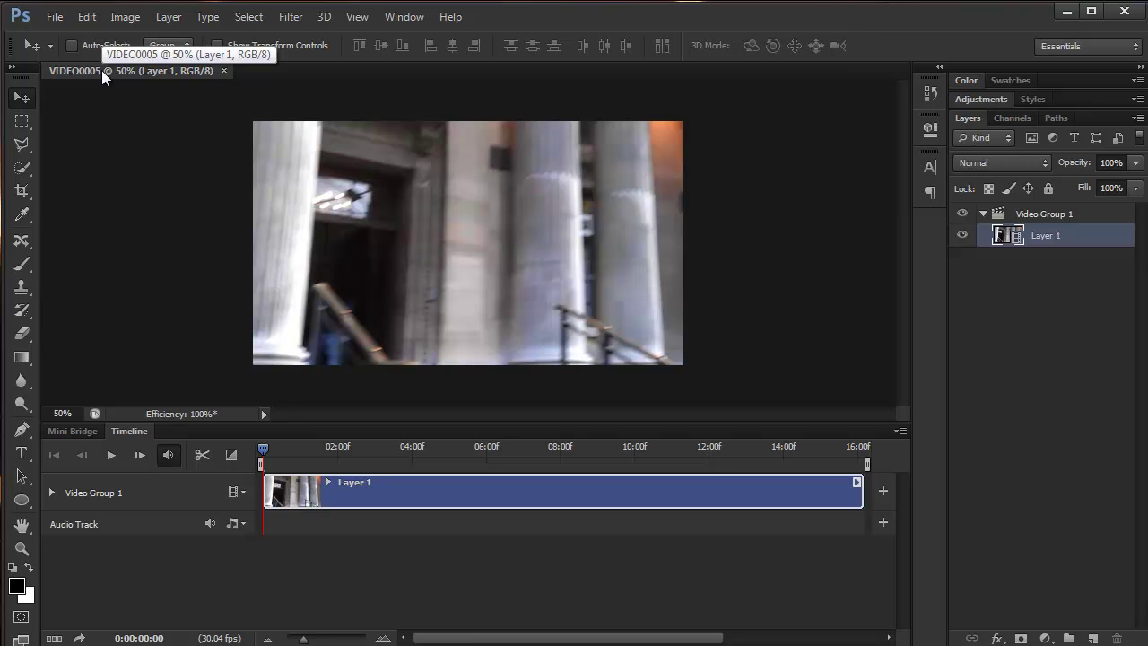
pyautogui.press('super')
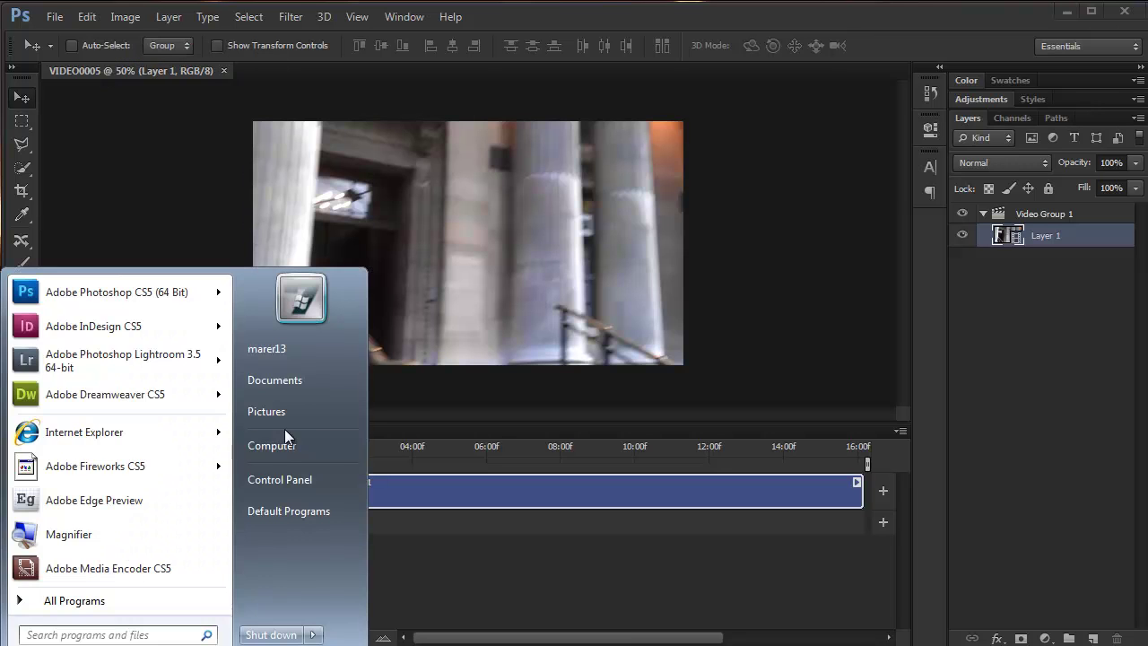
pyautogui.click(290, 445)
pyautogui.doubleClick(477, 370)
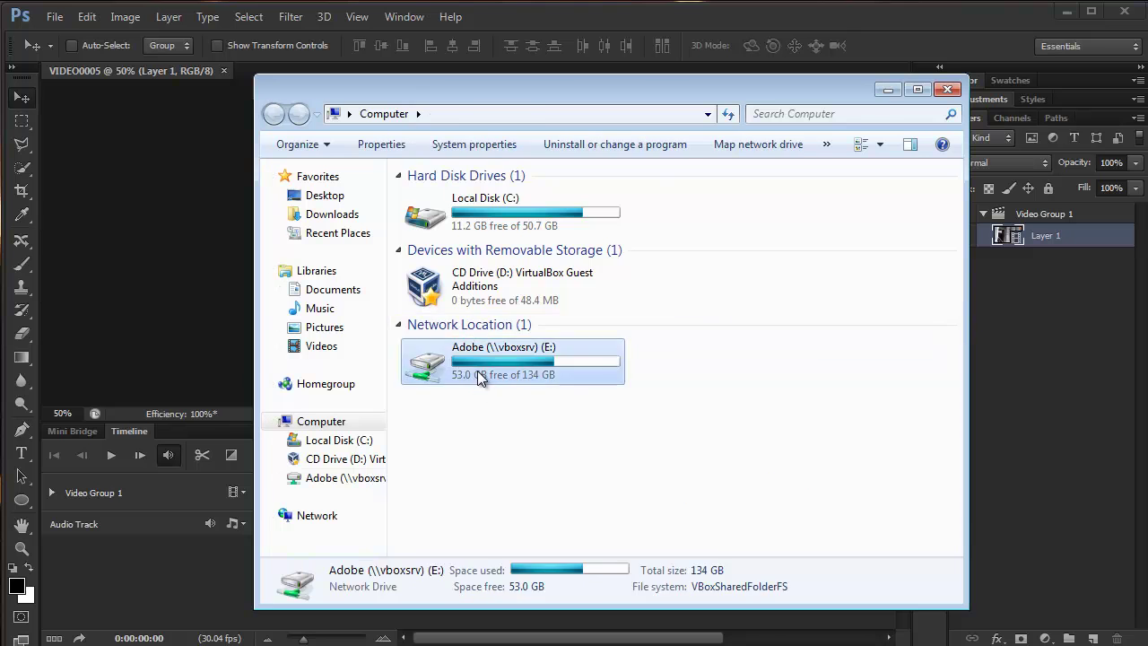
pyautogui.moveTo(957, 243); pyautogui.dragTo(954, 493)
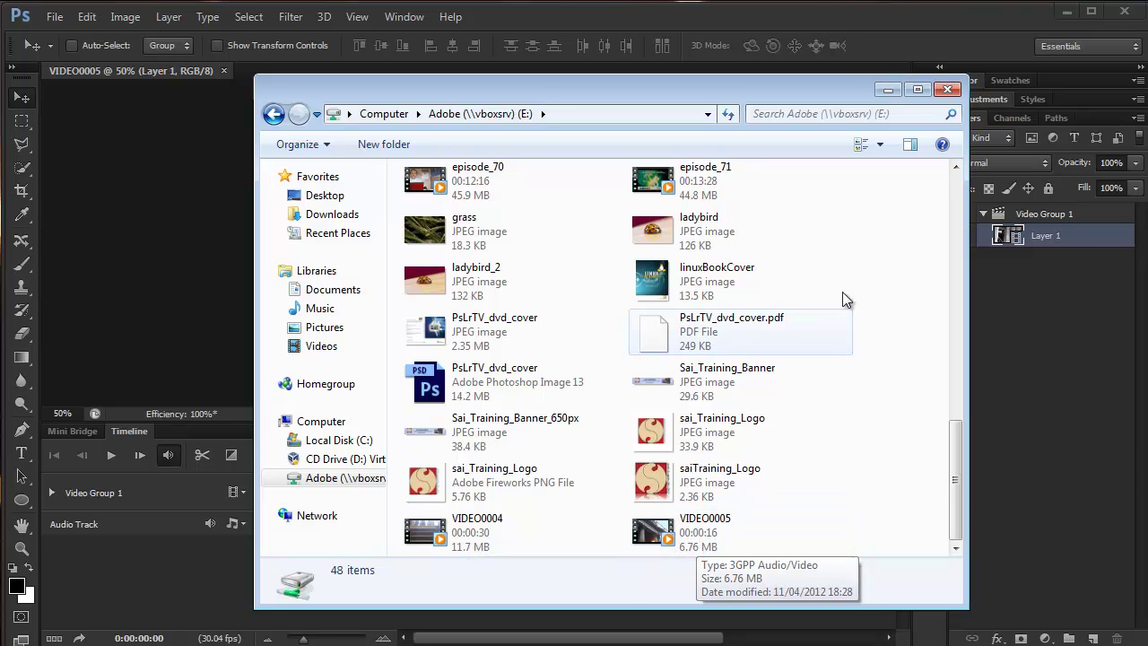
pyautogui.click(944, 91)
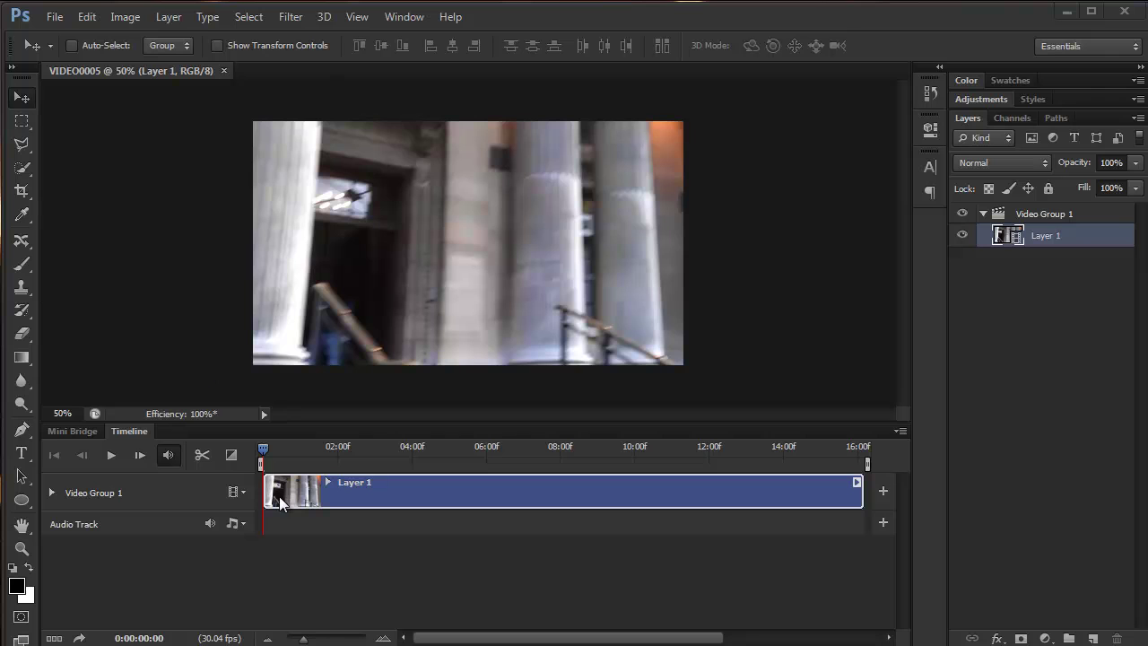
# Step: Preview the opening seconds of the Layer 1 video clip and stop playback
pyautogui.click(1074, 242)
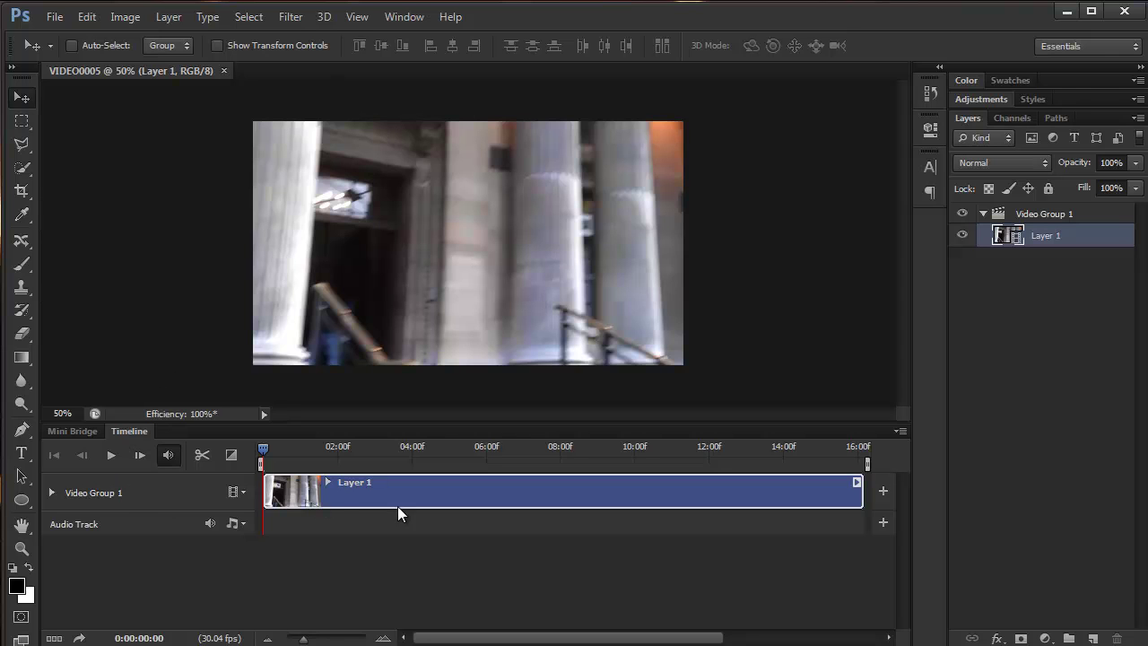
pyautogui.moveTo(251, 427); pyautogui.dragTo(303, 637)
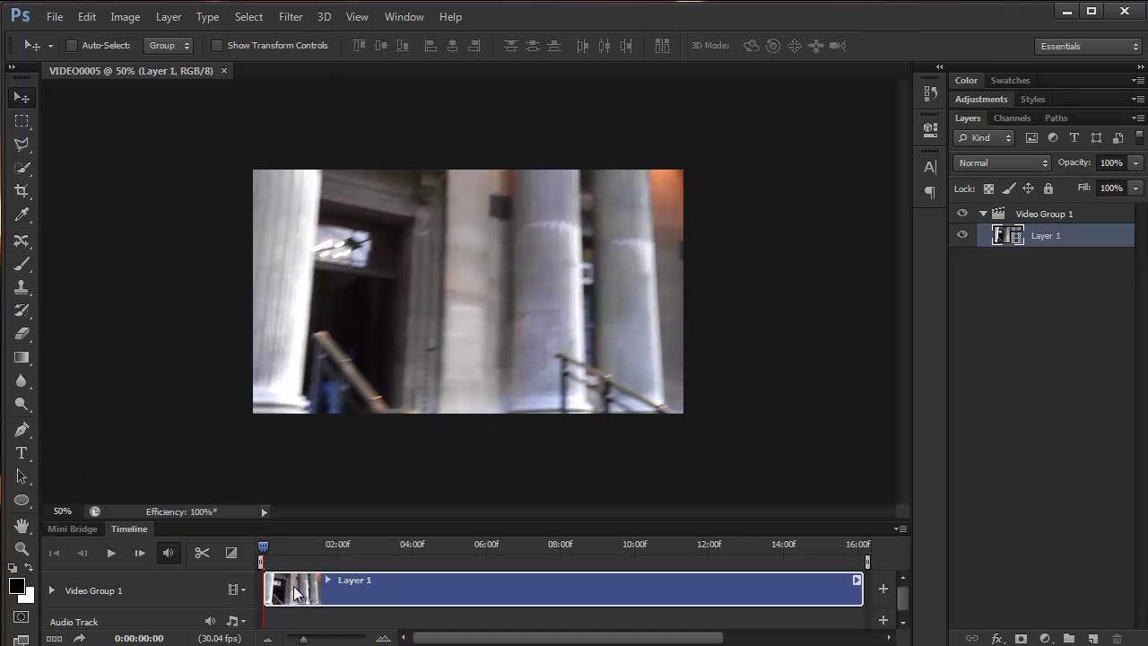
pyautogui.click(110, 556)
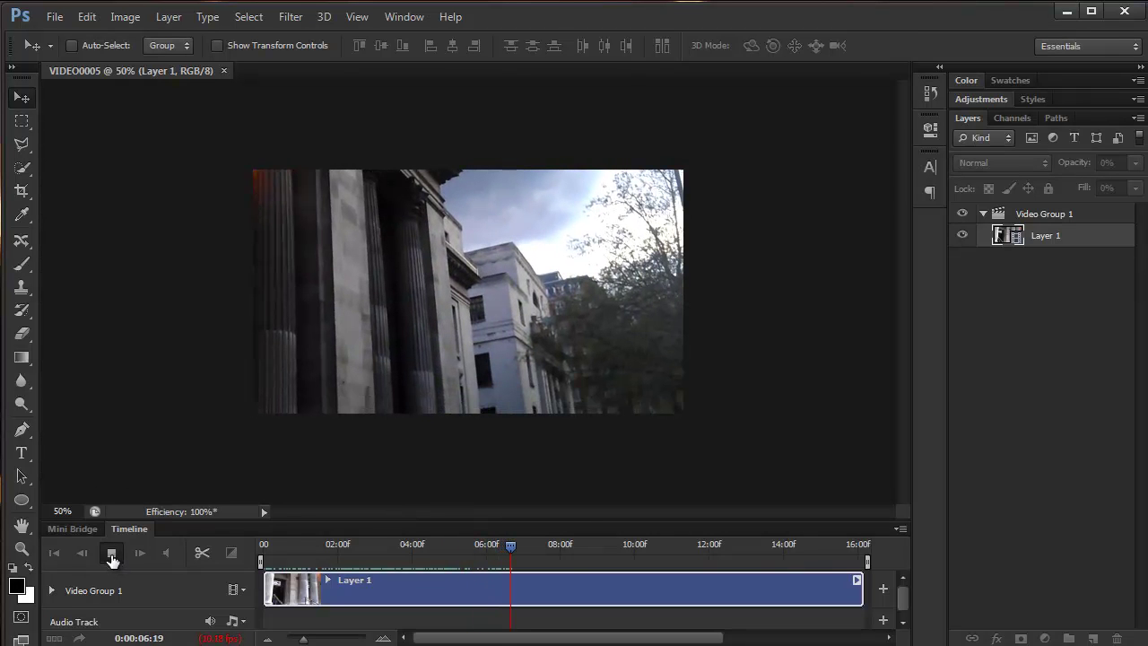
pyautogui.click(110, 553)
pyautogui.moveTo(390, 518); pyautogui.dragTo(392, 401)
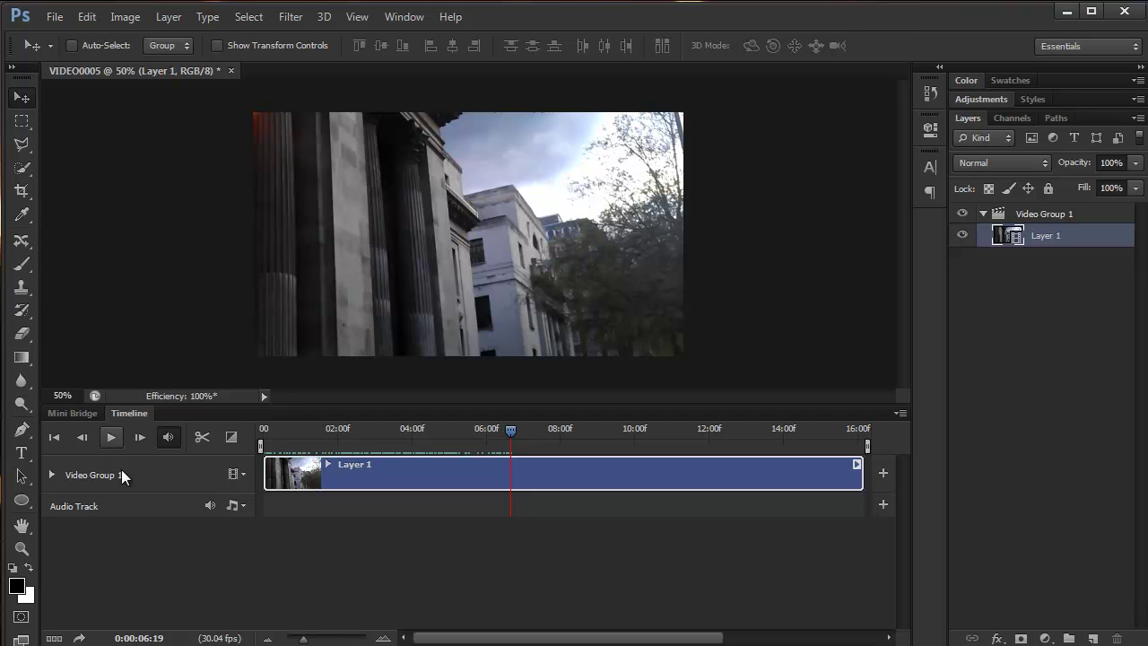
# Step: Add a new video group above Video Group 1, and place the VIDEO0004 clip in the project at its original size
pyautogui.click(243, 475)
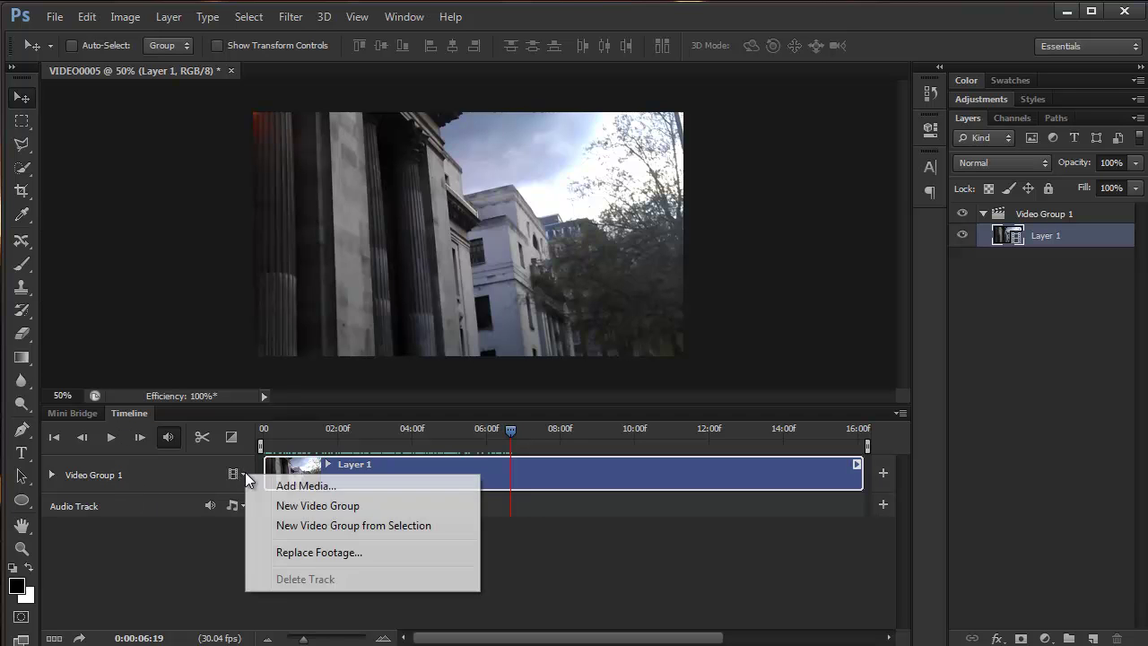
pyautogui.click(319, 508)
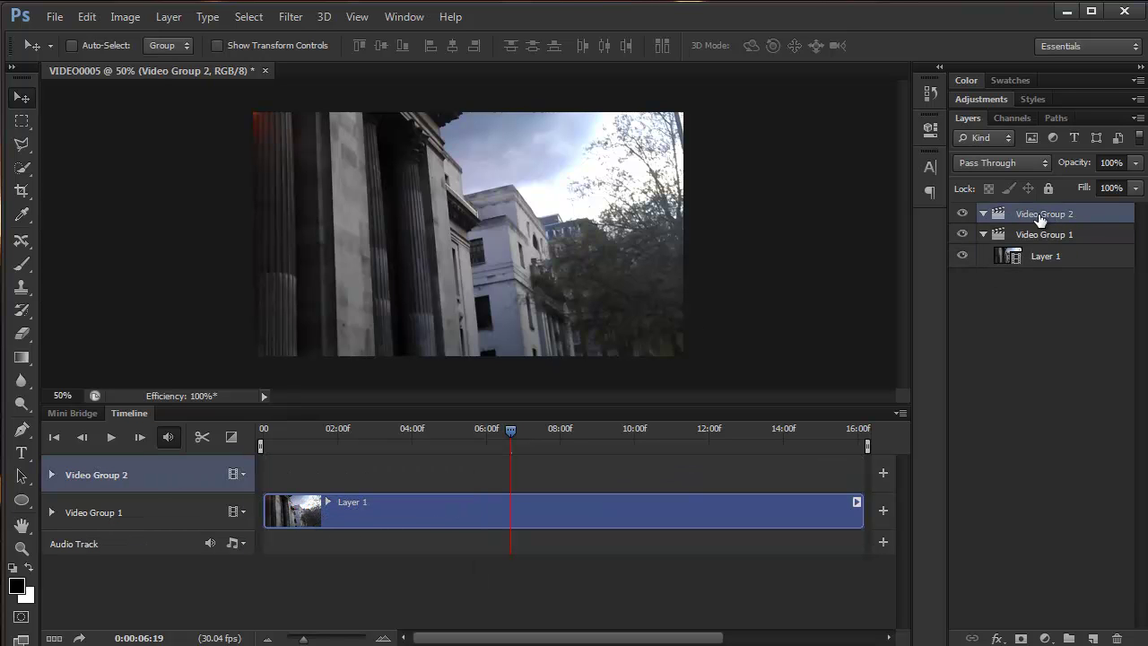
pyautogui.click(55, 18)
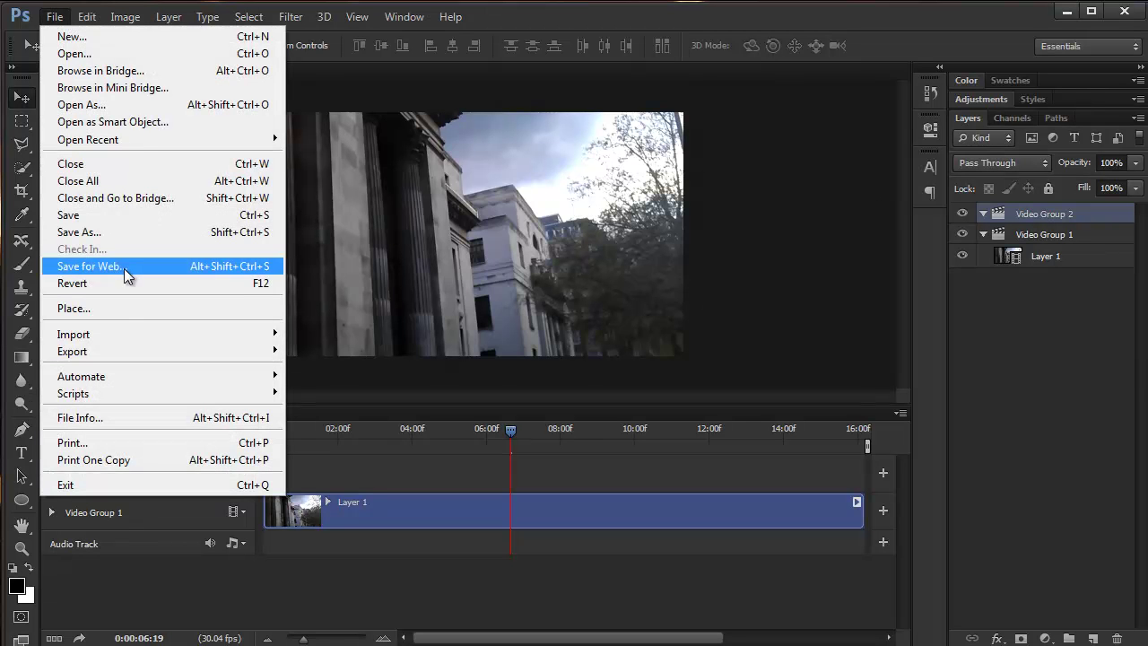
pyautogui.click(125, 308)
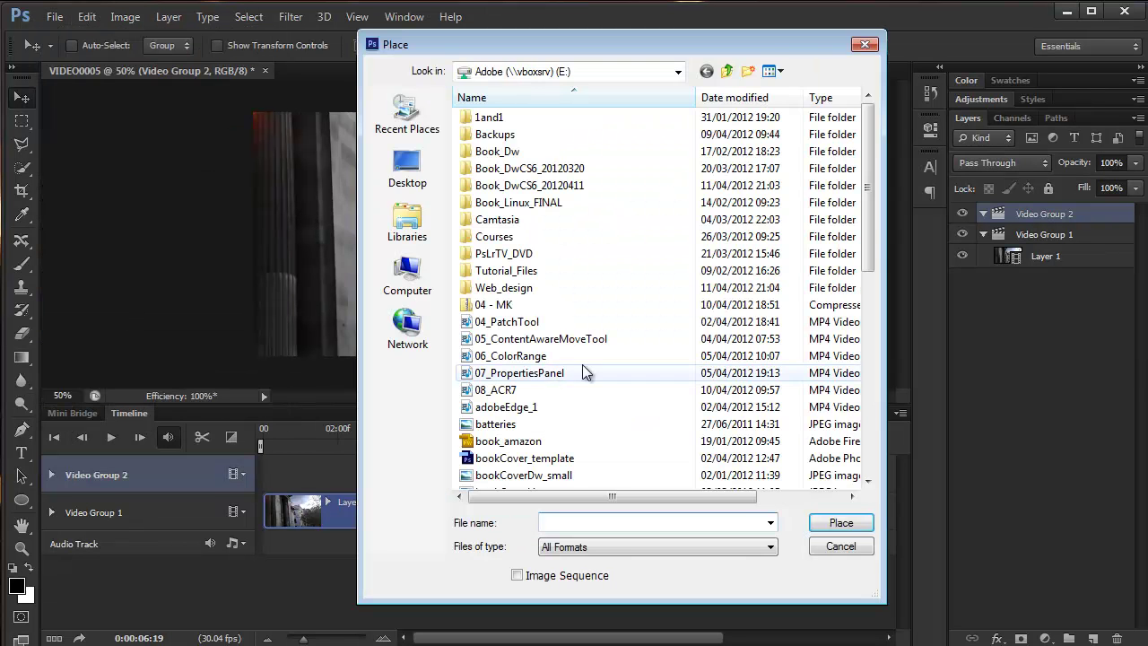
pyautogui.click(493, 302)
pyautogui.scroll(-2, 864, 293)
pyautogui.moveTo(864, 301); pyautogui.dragTo(857, 469)
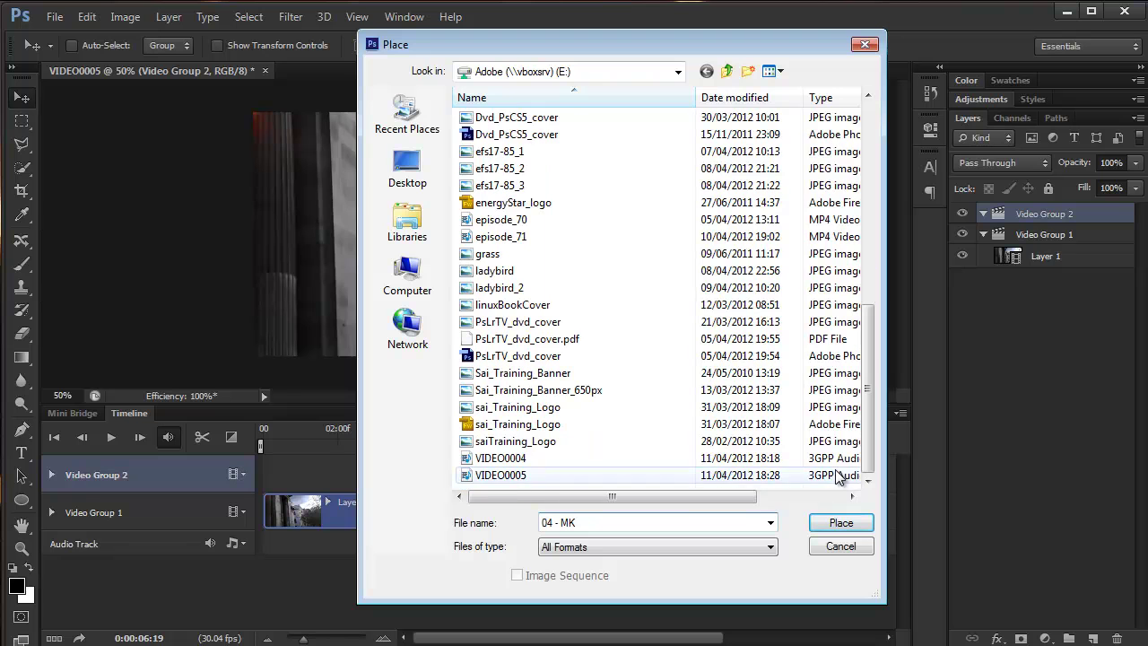
pyautogui.click(513, 475)
pyautogui.click(500, 457)
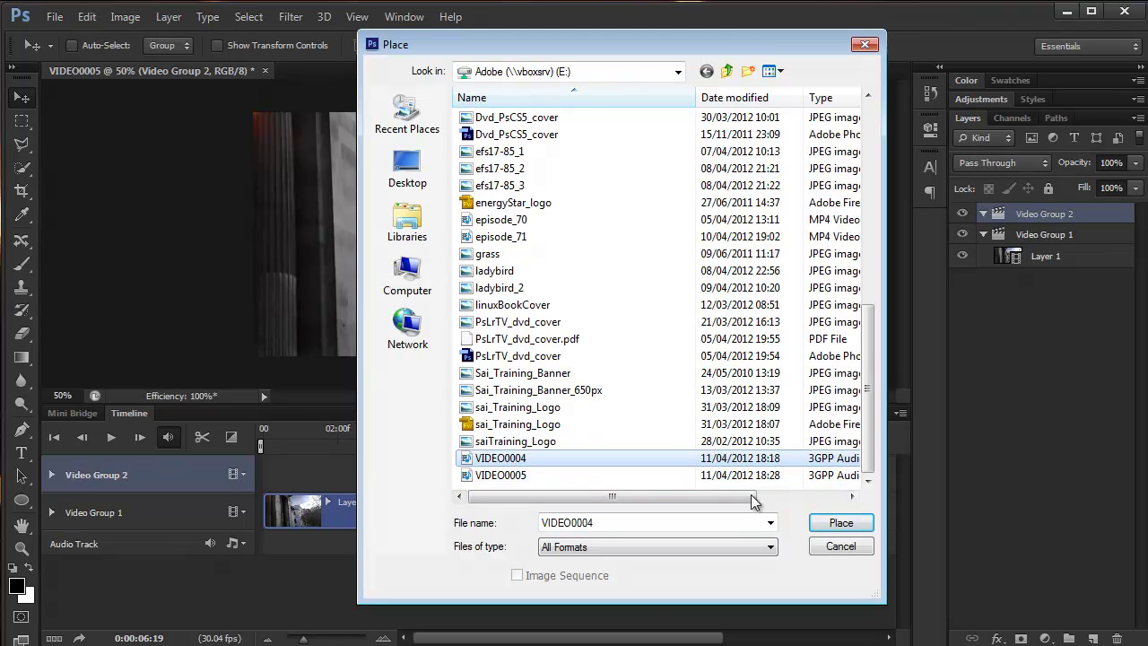
pyautogui.click(840, 523)
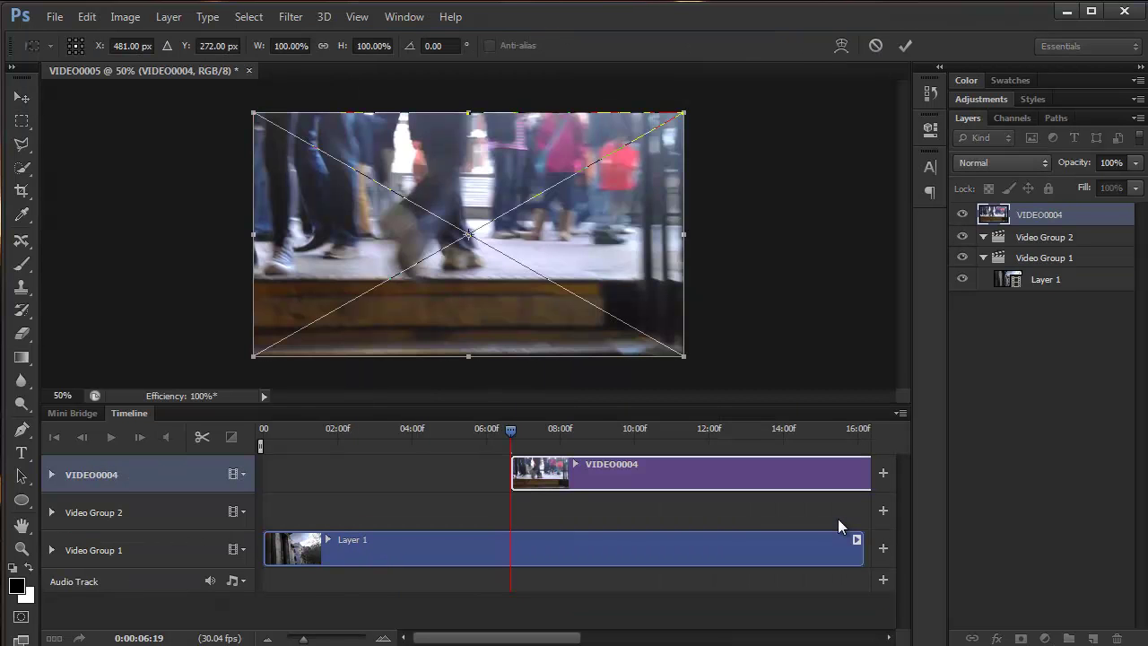
pyautogui.click(903, 47)
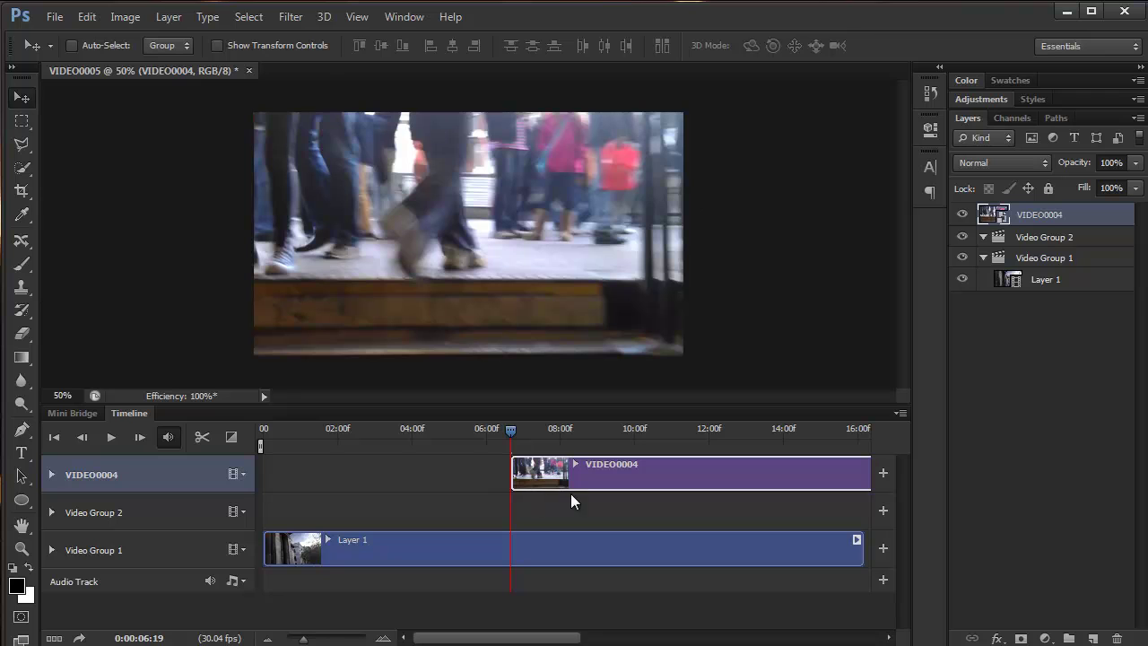
# Step: Move the VIDEO0004 clip to the start of the timeline and the Layer 1 clip directly after its end
pyautogui.click(509, 433)
pyautogui.moveTo(612, 473); pyautogui.dragTo(366, 480)
pyautogui.moveTo(344, 544); pyautogui.dragTo(855, 547)
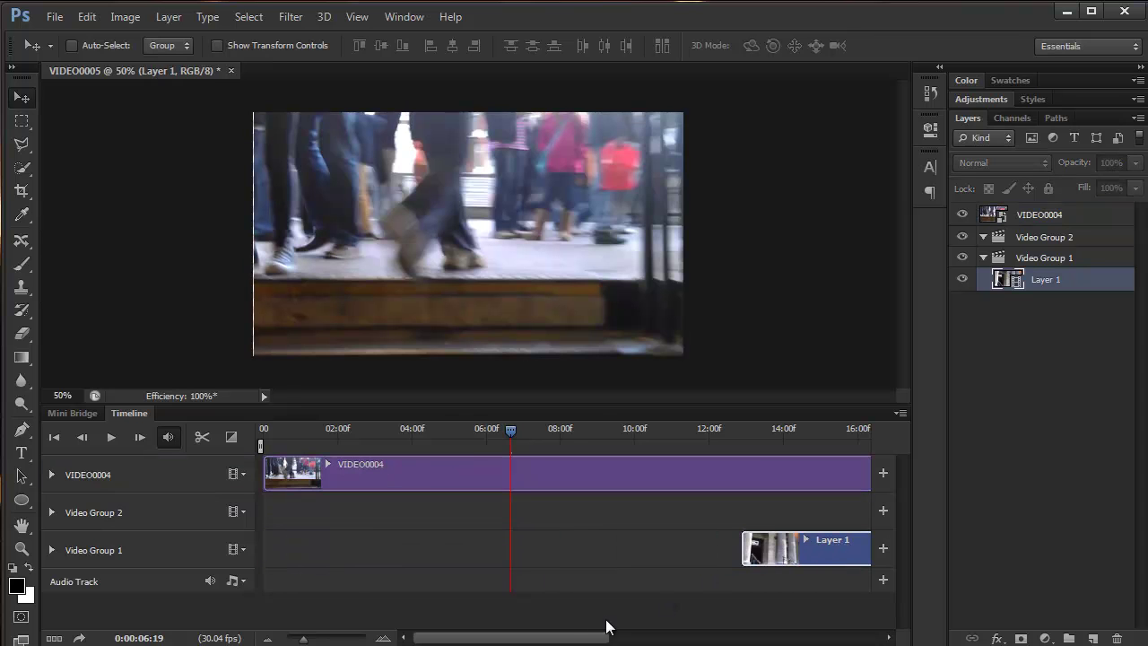
pyautogui.click(267, 639)
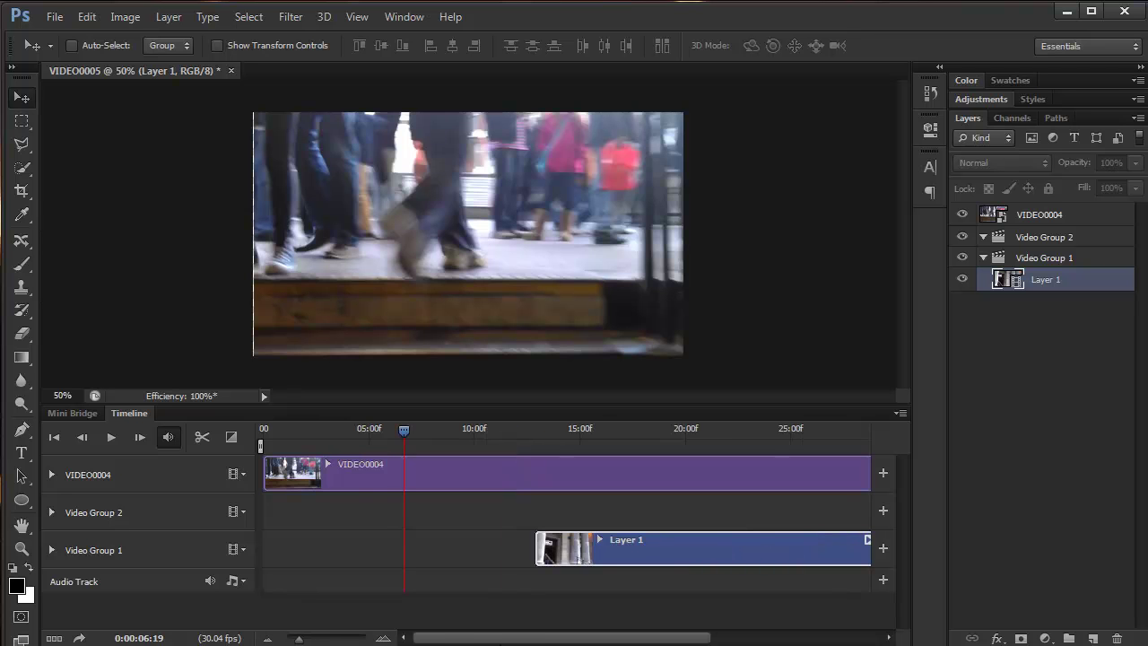
pyautogui.moveTo(502, 638); pyautogui.dragTo(634, 637)
pyautogui.moveTo(425, 541); pyautogui.dragTo(789, 544)
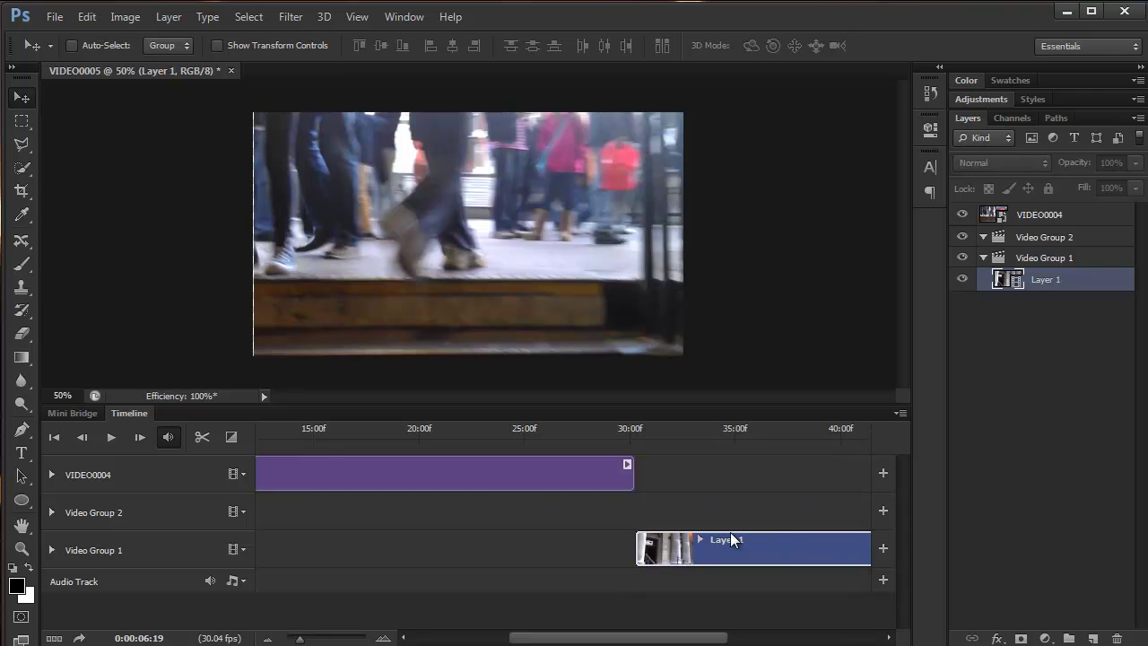
# Step: Preview the cut from the VIDEO0004 clip to the Layer 1 clip and stop playback
pyautogui.moveTo(558, 639); pyautogui.dragTo(444, 637)
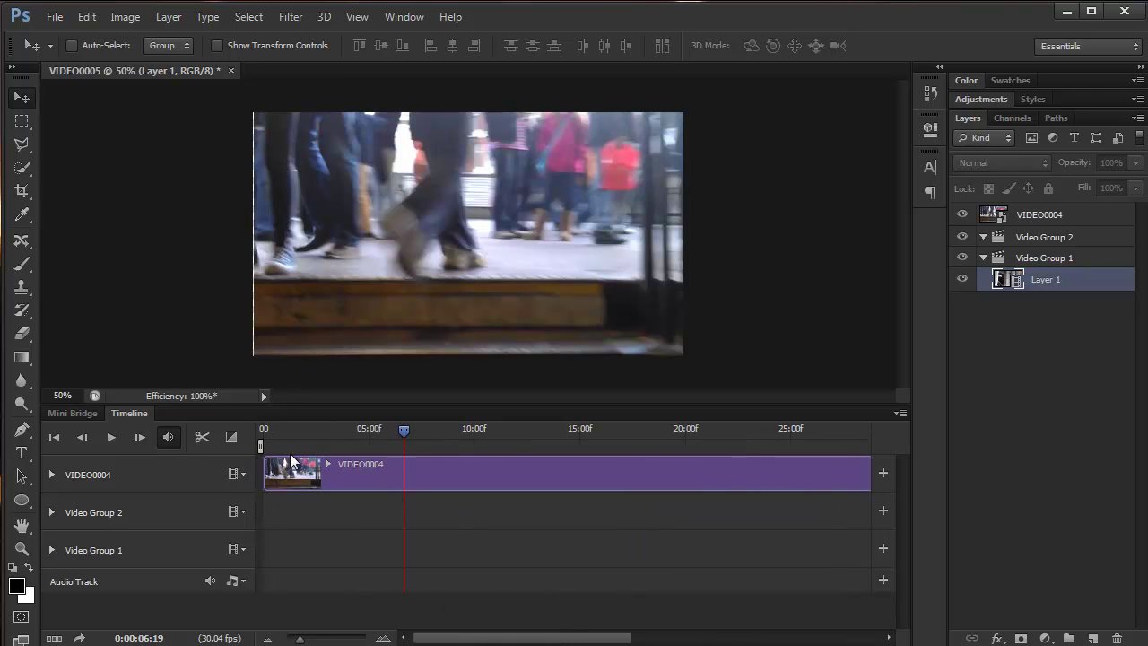
pyautogui.moveTo(400, 434); pyautogui.dragTo(819, 458)
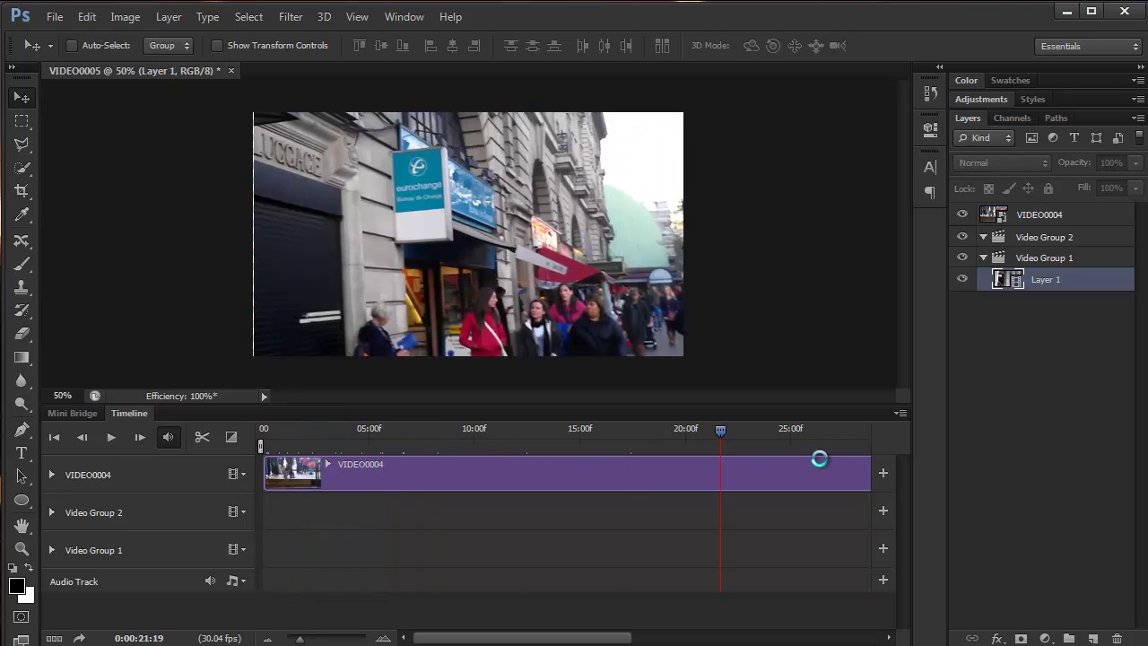
pyautogui.click(111, 437)
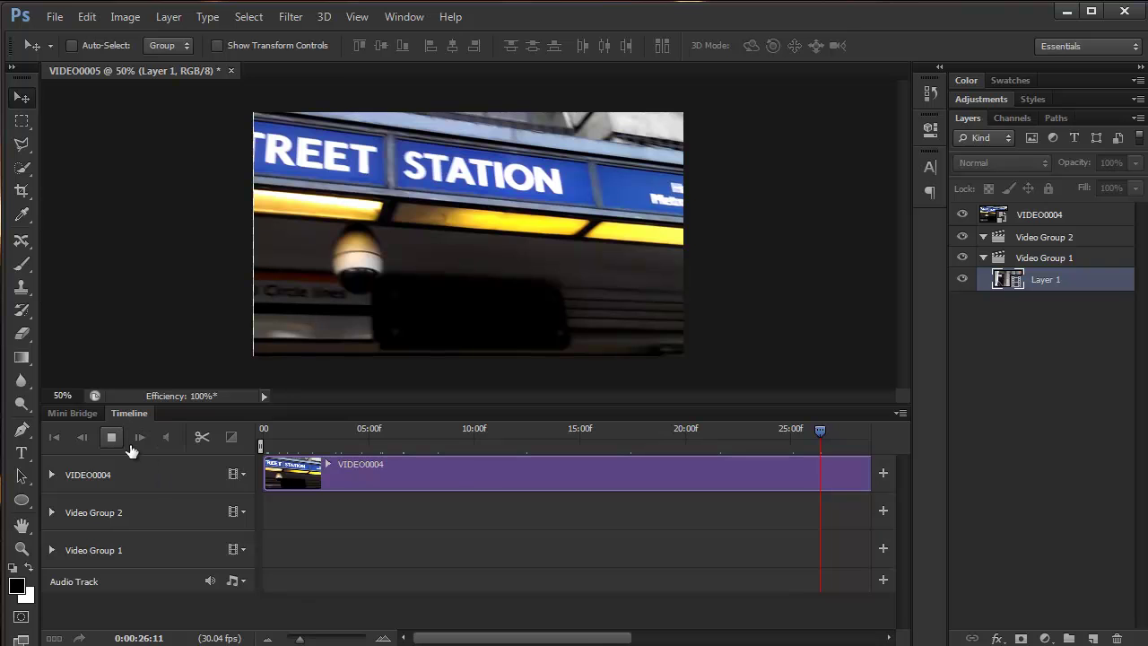
pyautogui.moveTo(570, 638); pyautogui.dragTo(637, 638)
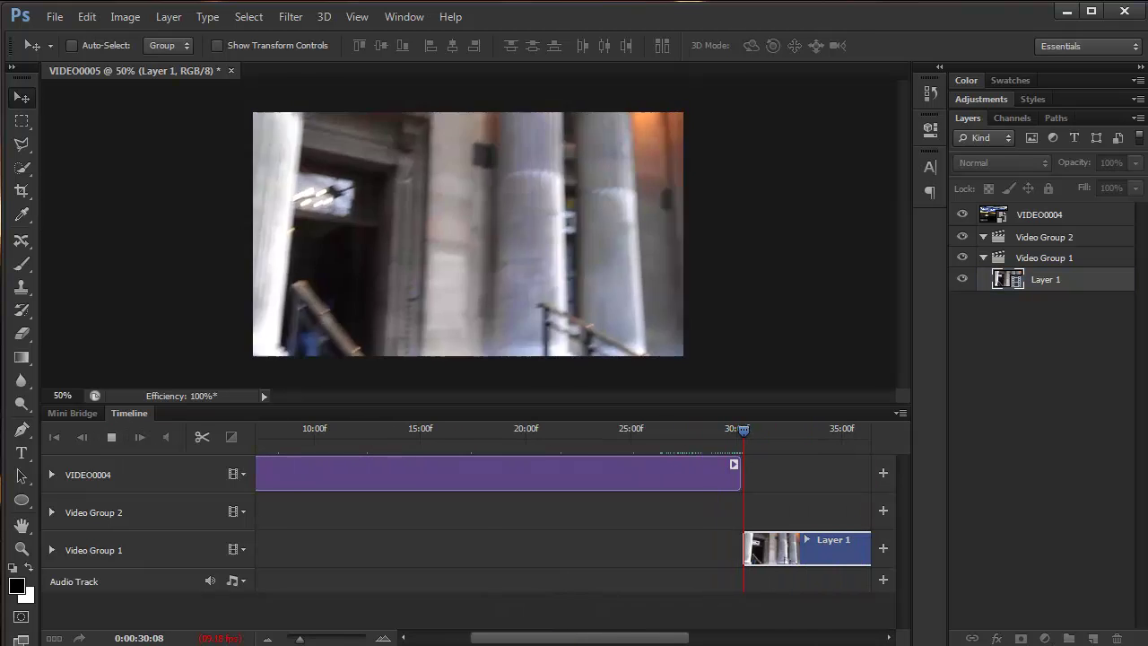
pyautogui.click(111, 437)
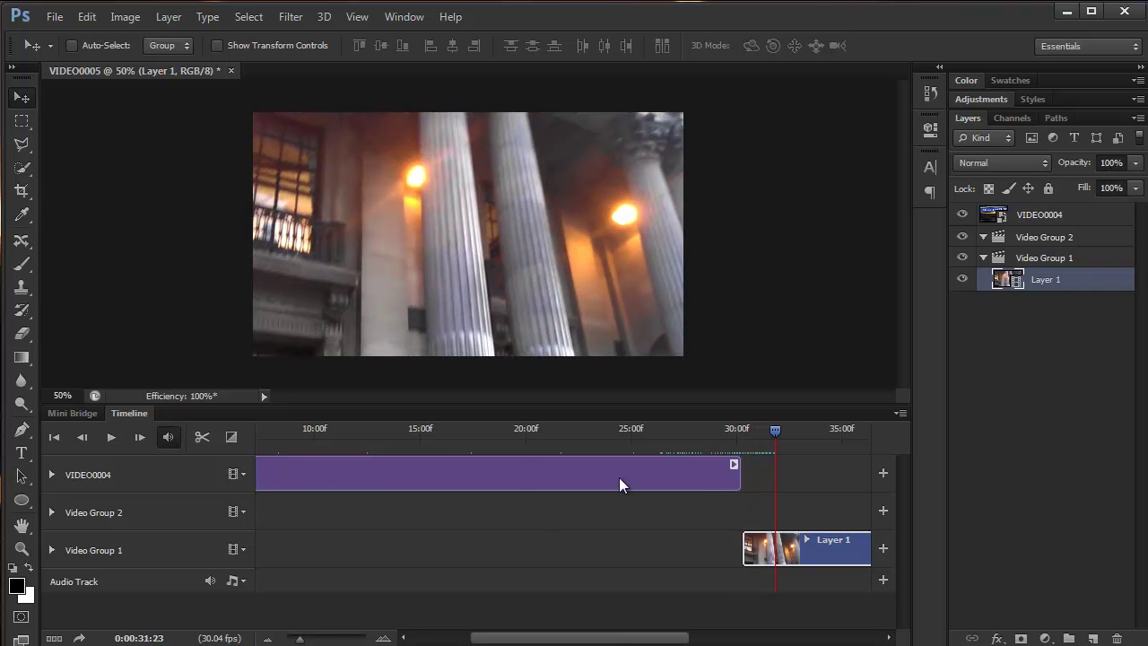
# Step: Apply a 1 s Fade With Black transition to the end of the VIDEO0004 clip and the start of the Layer 1 clip
pyautogui.moveTo(775, 429); pyautogui.dragTo(718, 431)
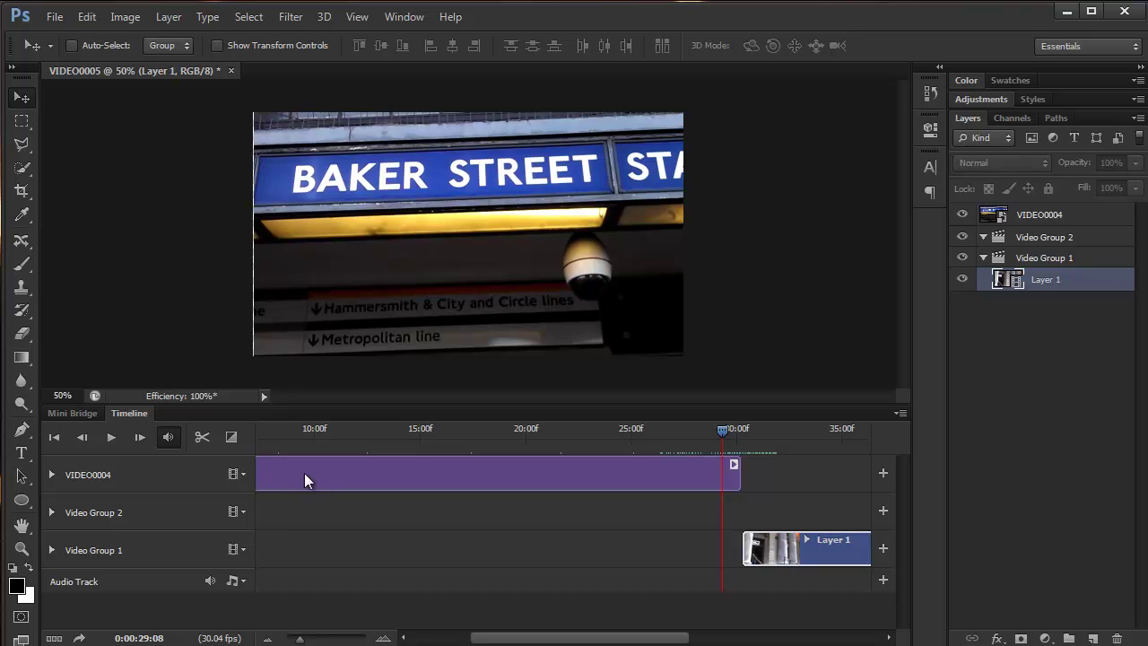
pyautogui.click(230, 437)
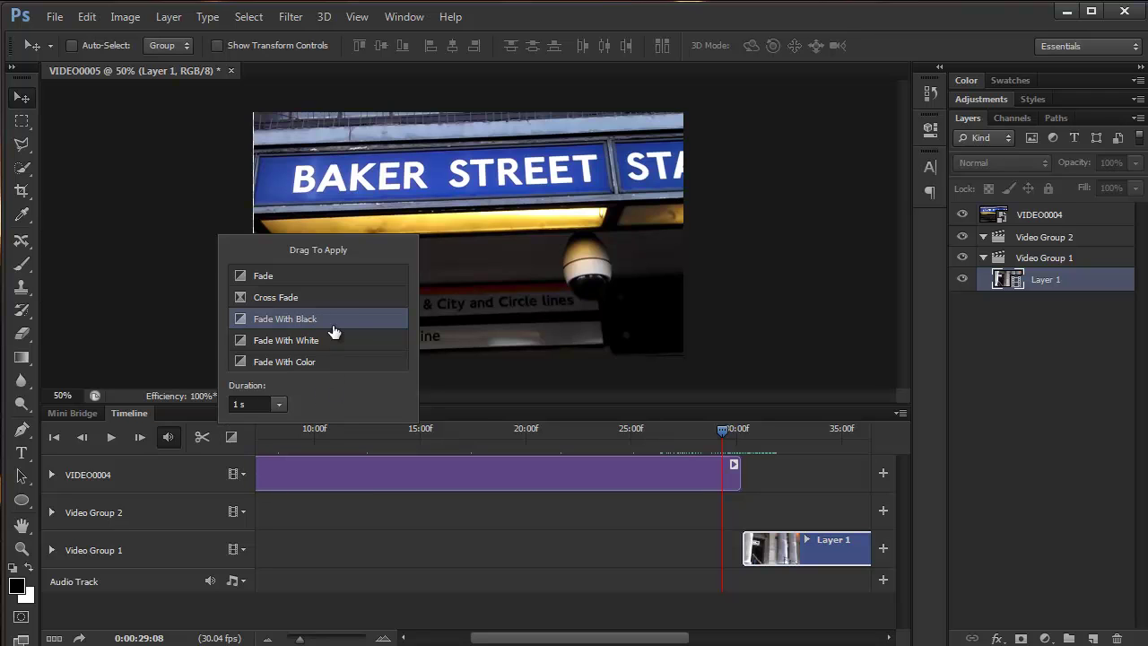
pyautogui.moveTo(335, 323); pyautogui.dragTo(720, 483)
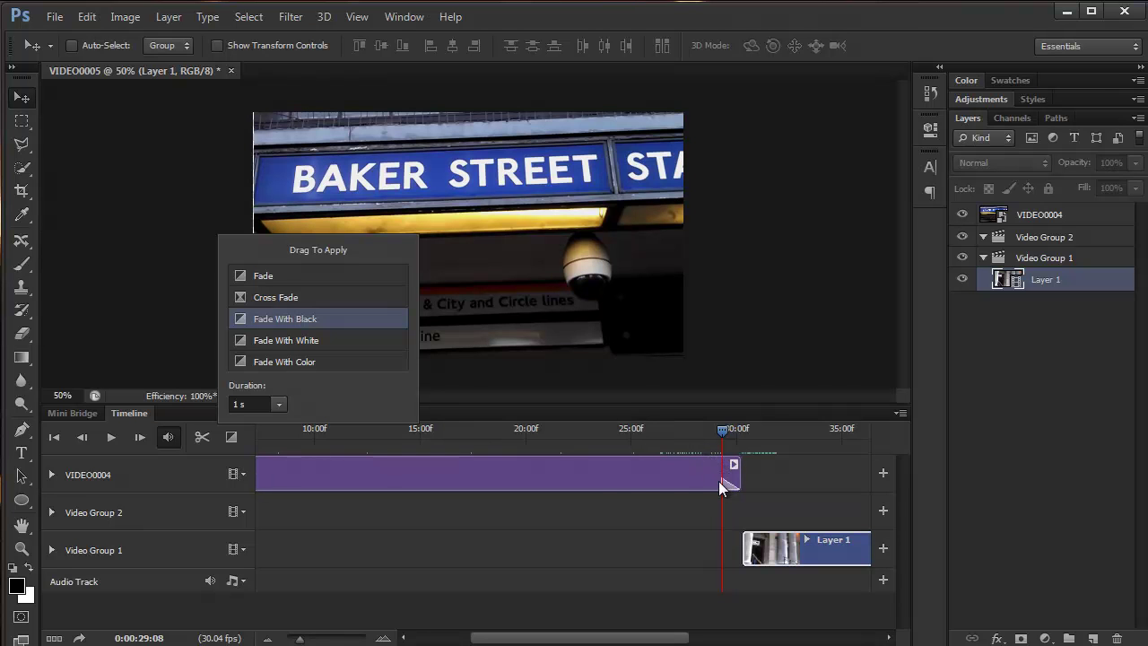
pyautogui.moveTo(724, 430)
pyautogui.mouseDown()
pyautogui.moveTo(708, 429)
pyautogui.moveTo(741, 430)
pyautogui.moveTo(727, 430)
pyautogui.mouseUp()
pyautogui.click(231, 437)
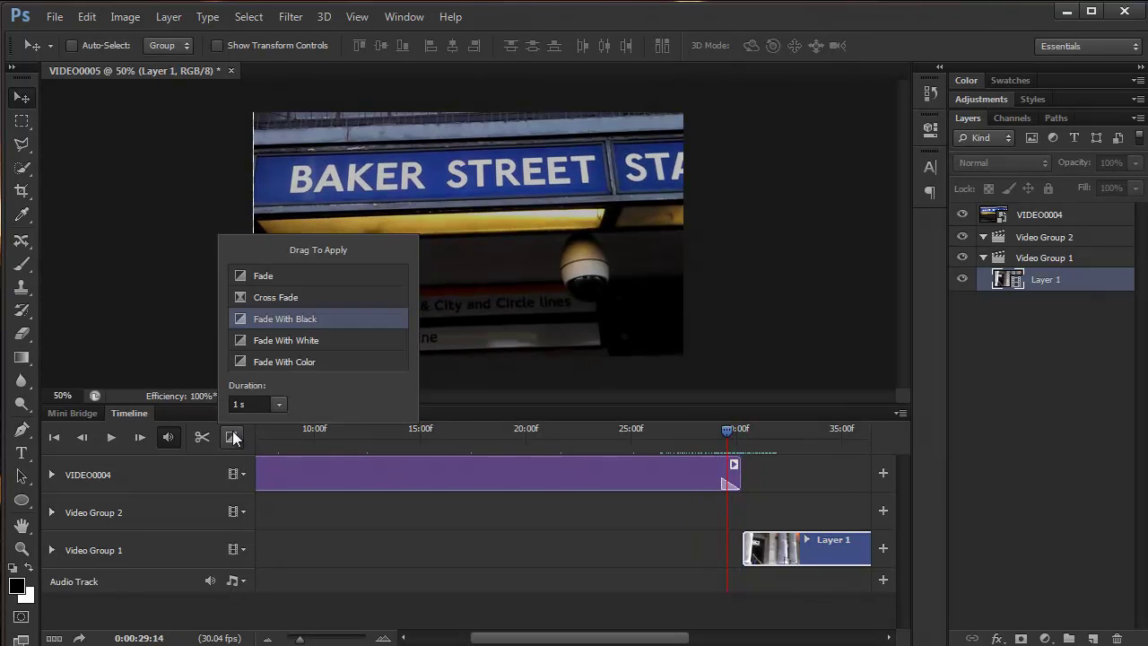
pyautogui.moveTo(321, 321)
pyautogui.mouseDown()
pyautogui.moveTo(464, 356)
pyautogui.moveTo(707, 508)
pyautogui.moveTo(754, 557)
pyautogui.mouseUp()
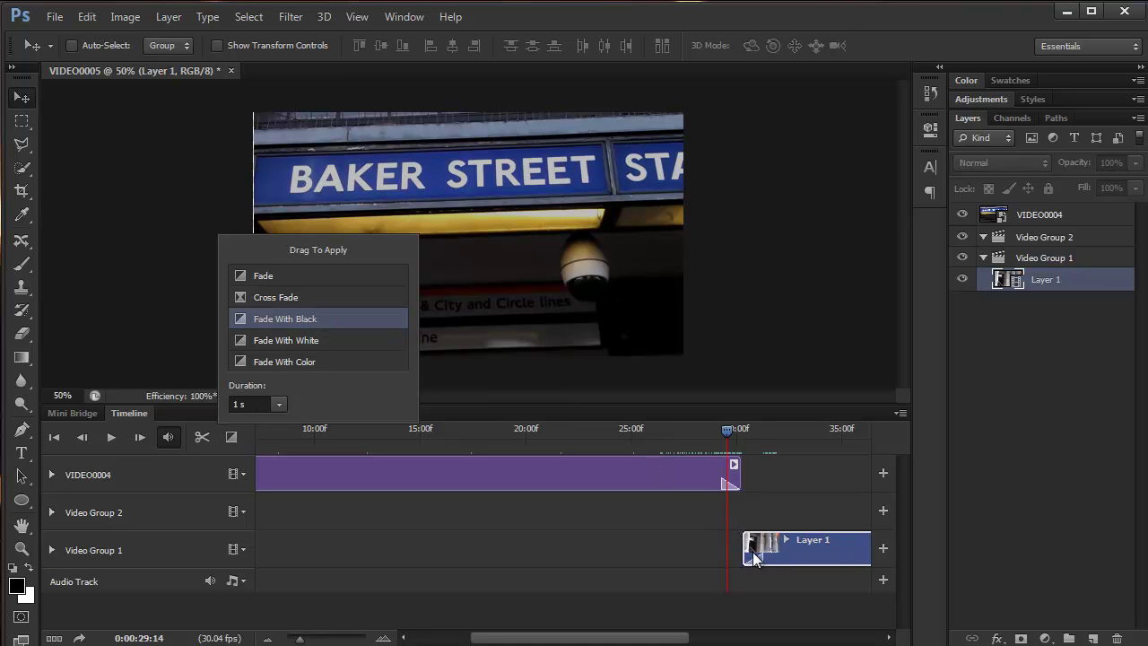
# Step: Play back the black fade between the two clips from about 27 seconds and stop playback
pyautogui.moveTo(726, 428); pyautogui.dragTo(692, 427)
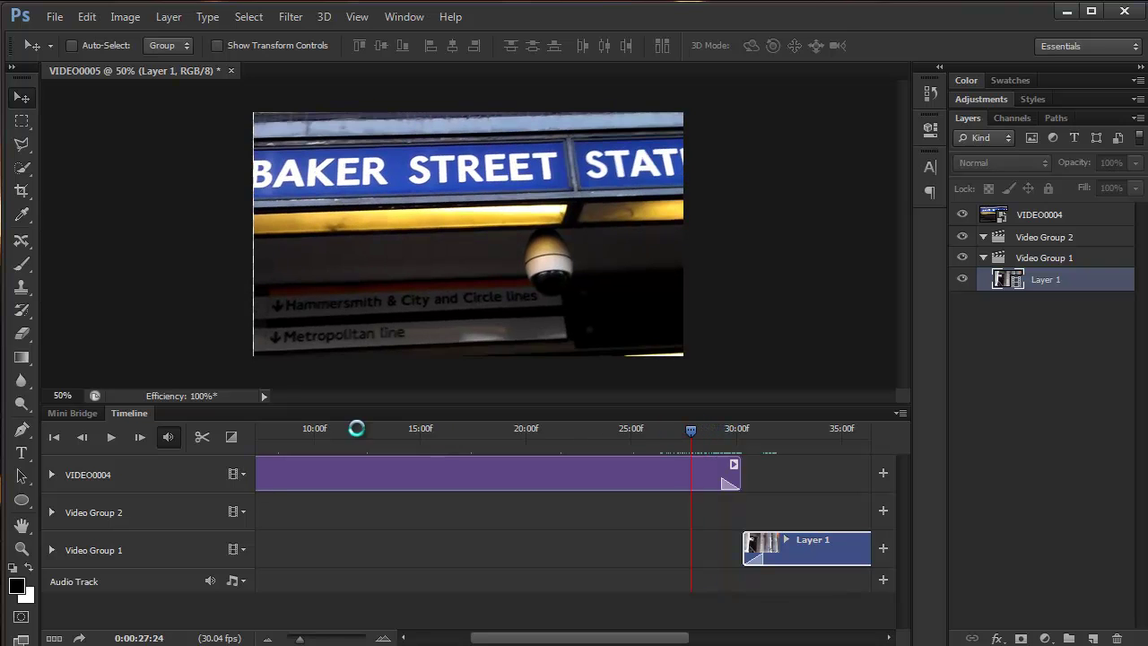
pyautogui.click(111, 439)
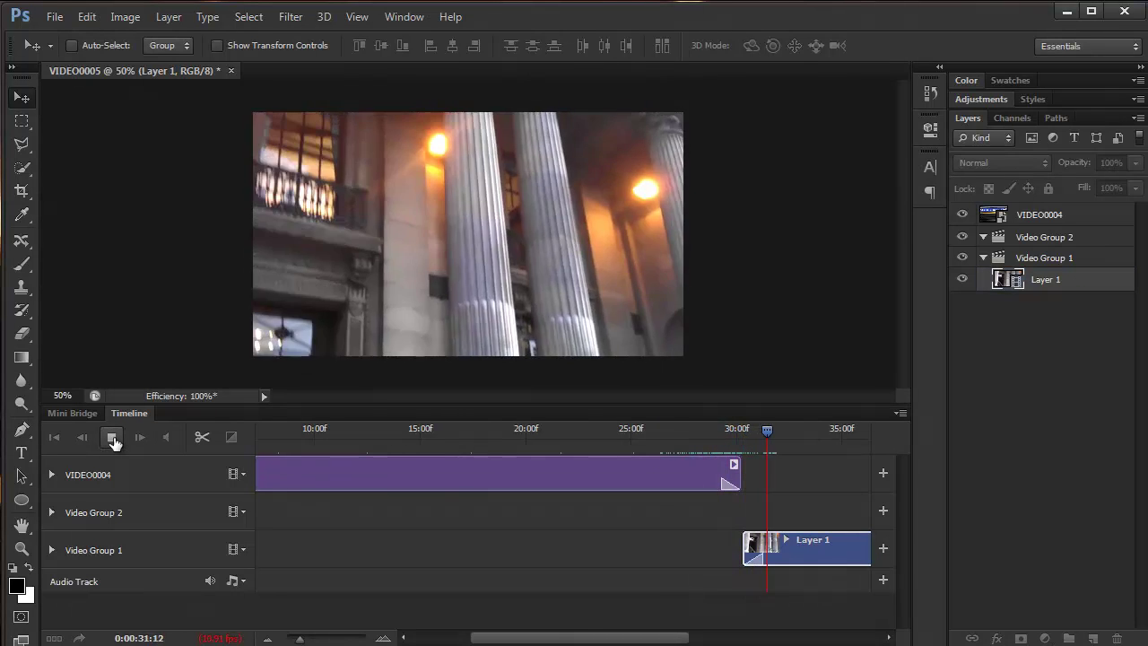
pyautogui.click(112, 439)
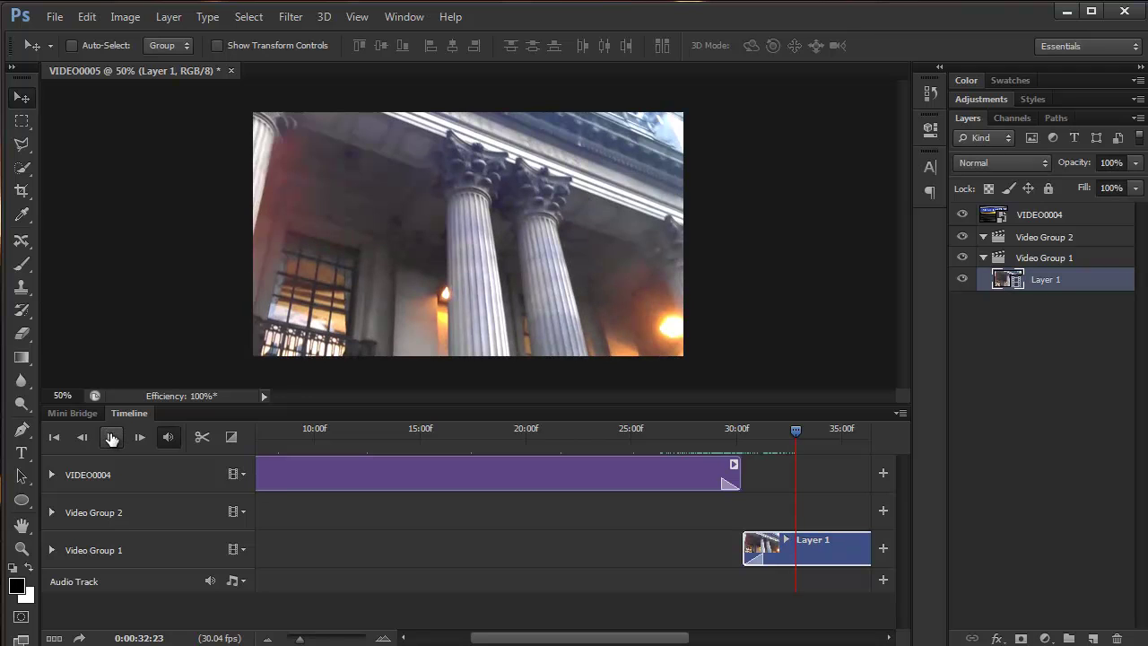
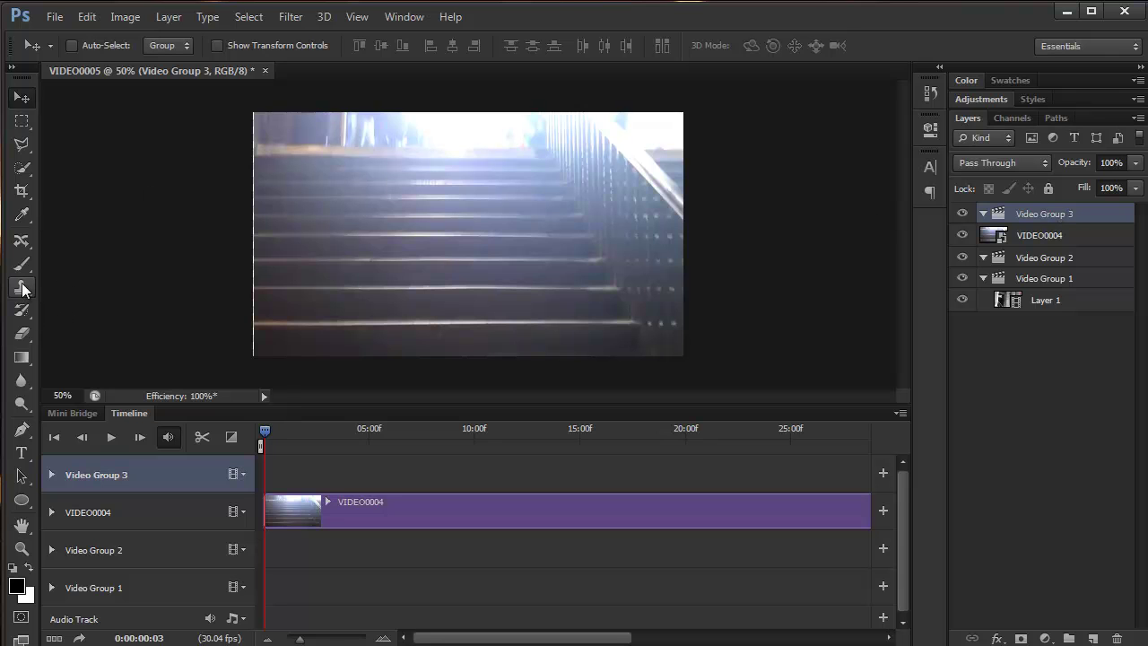
# Step: Add a 60 pt Adobe Garamond Bold title reading "Video rocks in Photoshop CS6" on three lines over the stair clip
pyautogui.click(21, 453)
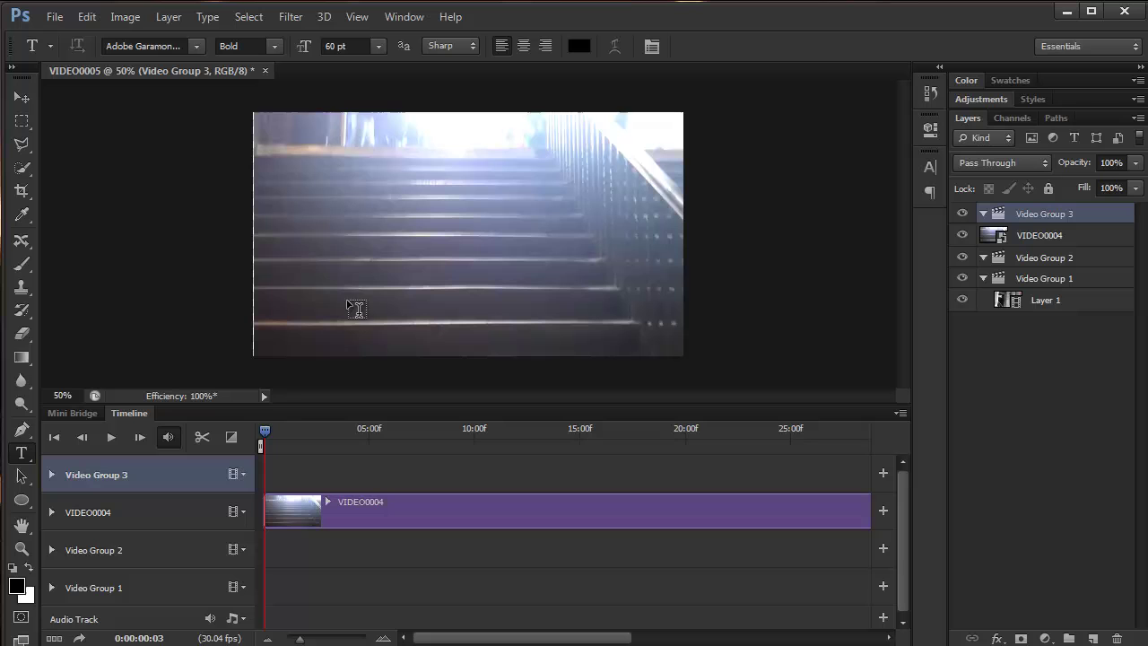
pyautogui.click(349, 241)
pyautogui.write('Video rocks ')
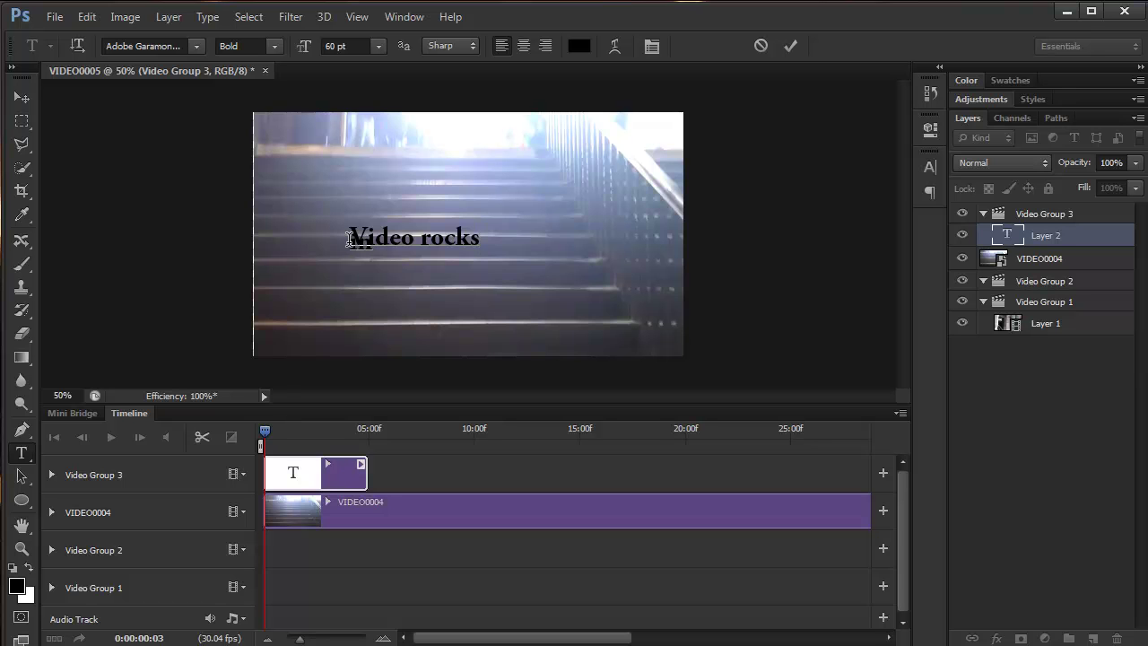
pyautogui.write('Photoshop CS6')
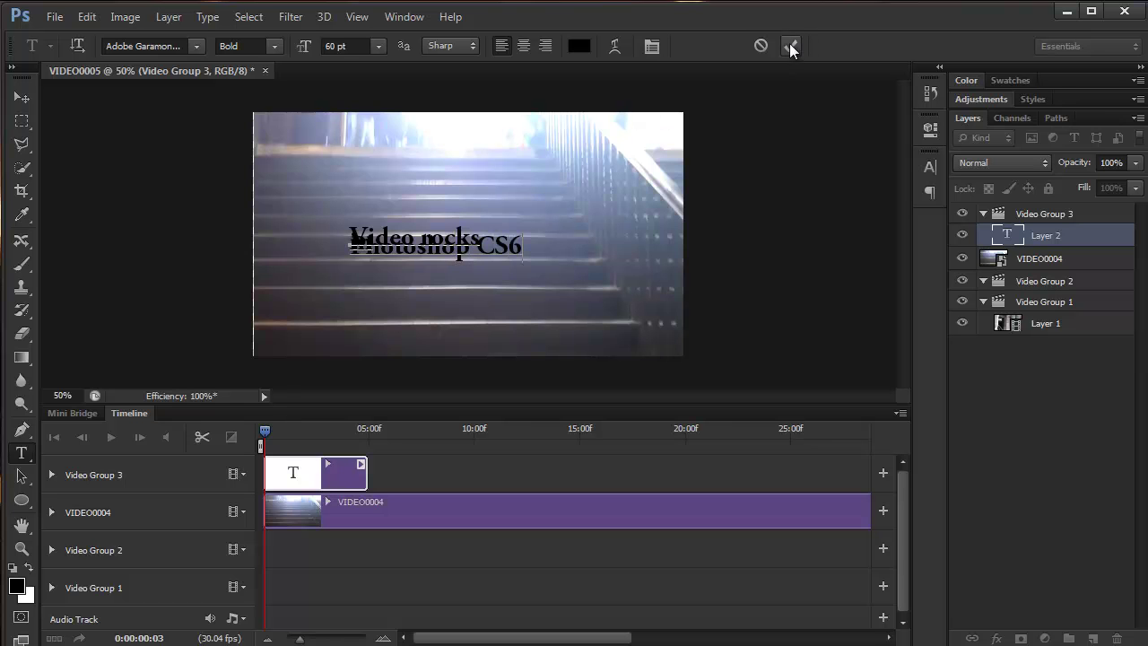
pyautogui.click(792, 45)
# Step: Set the leading of the title text to 48 pt
pyautogui.click(652, 46)
pyautogui.click(891, 204)
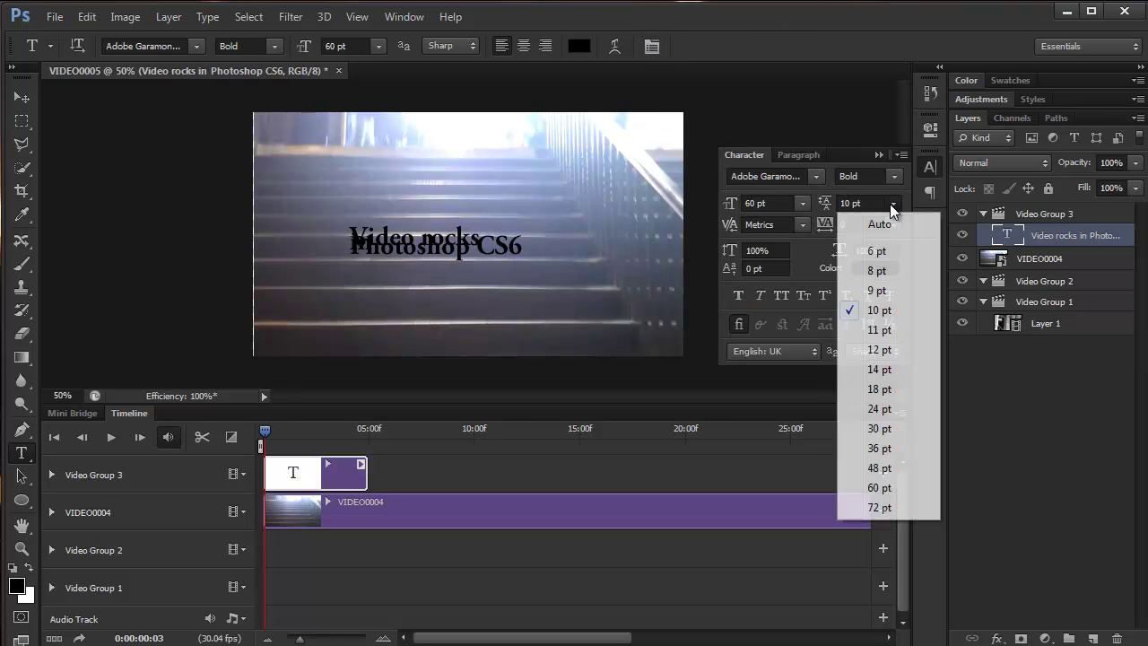
pyautogui.click(880, 409)
pyautogui.click(892, 203)
pyautogui.click(882, 468)
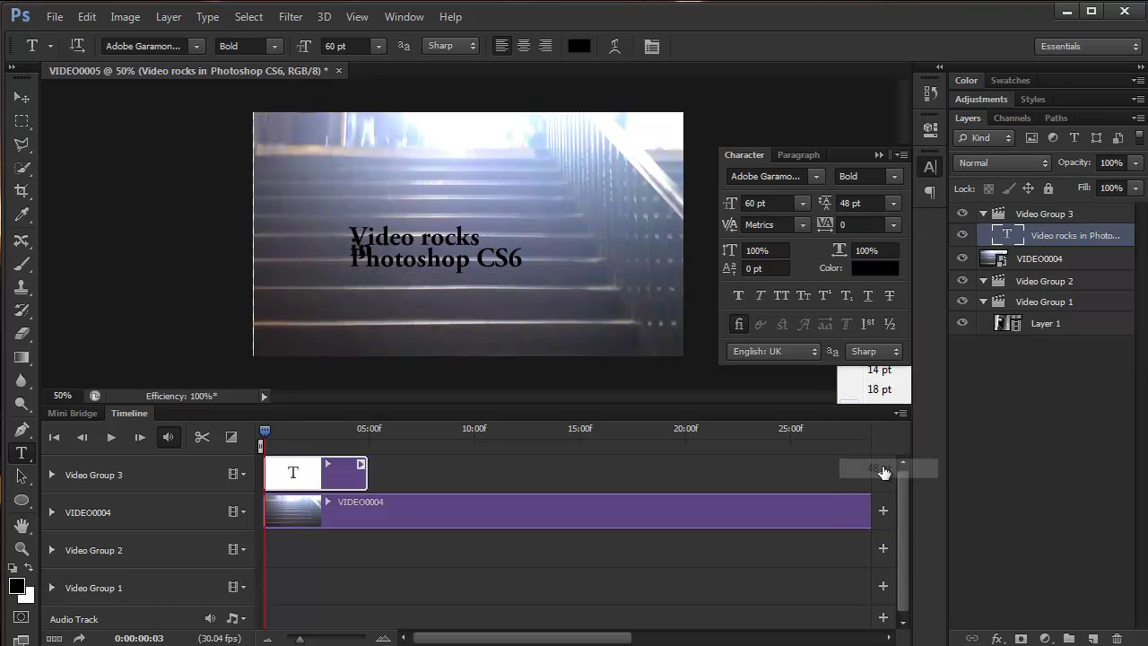
# Step: Centre-align the title's lines and move the text horizontally toward the middle of the frame
pyautogui.click(797, 154)
pyautogui.click(763, 183)
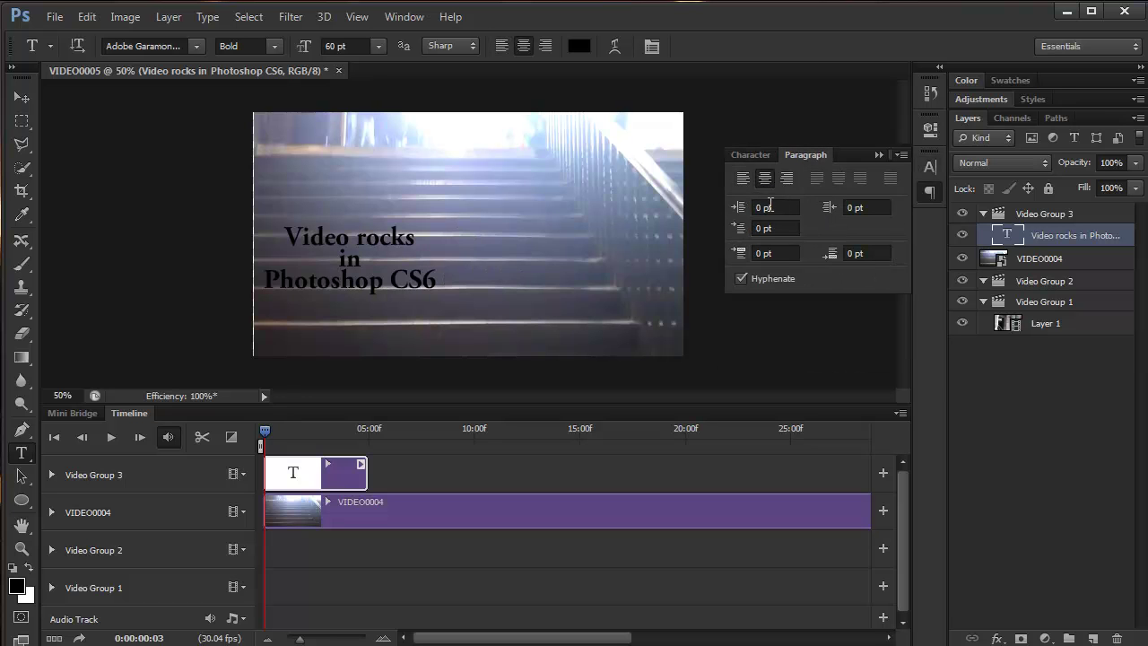
pyautogui.moveTo(366, 268); pyautogui.dragTo(484, 267)
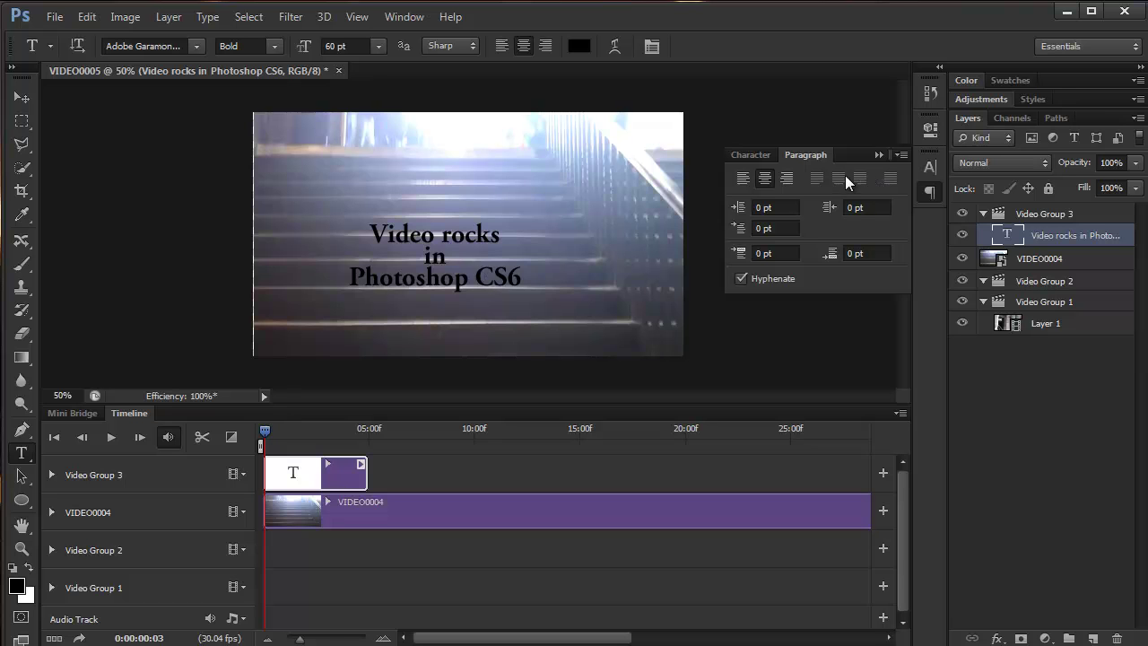
# Step: Set the title's leading to 60 pt and nudge the text slightly upward in the frame
pyautogui.click(762, 156)
pyautogui.click(893, 205)
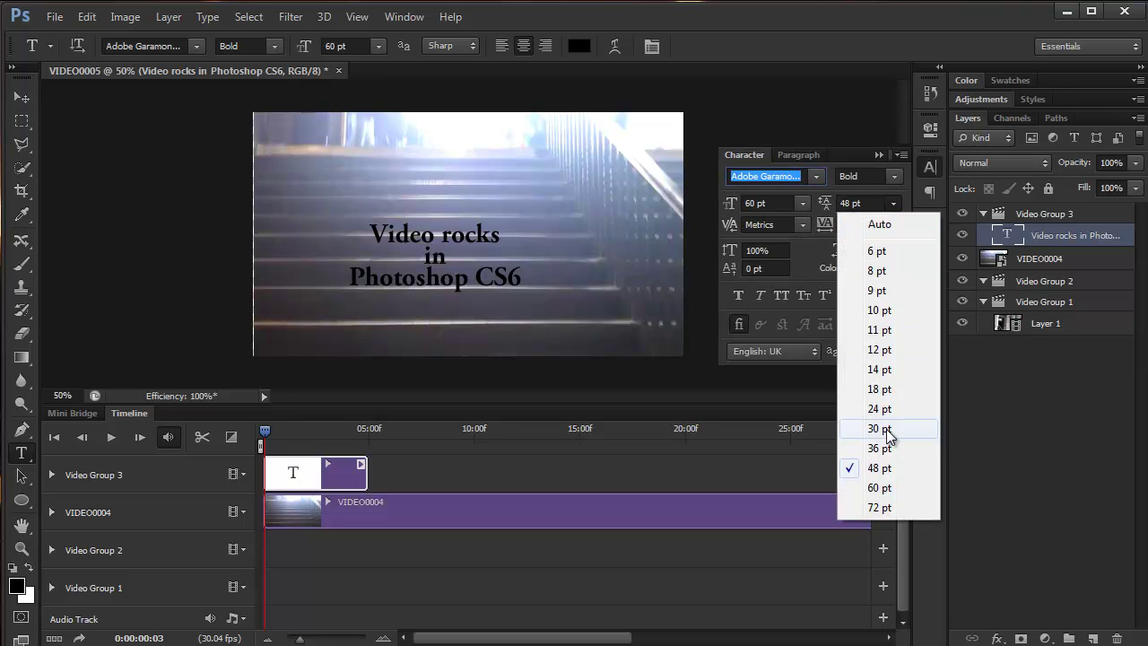
pyautogui.click(885, 490)
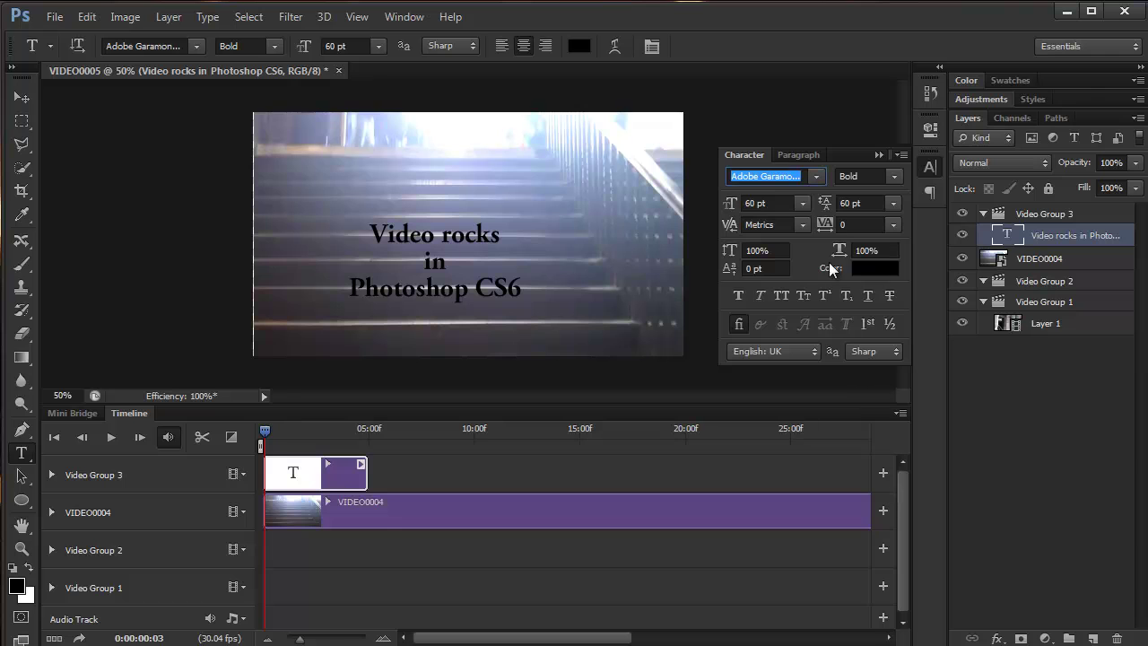
pyautogui.click(879, 155)
pyautogui.moveTo(462, 275); pyautogui.dragTo(462, 266)
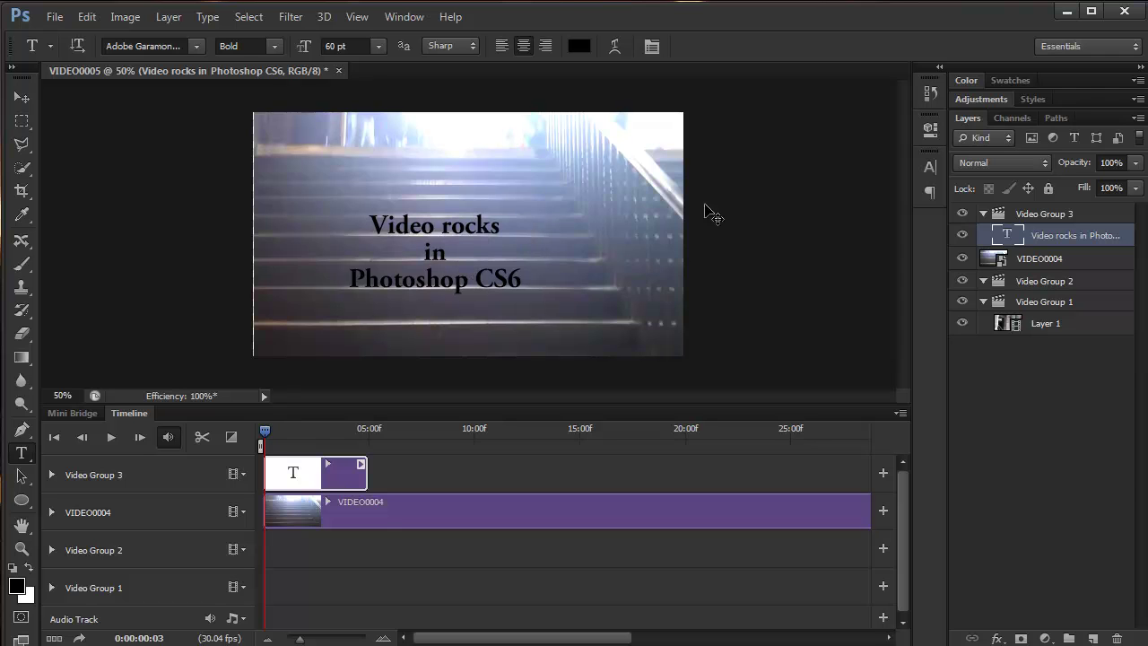
# Step: Preview the title over the stair clip briefly and return the playhead to 0:00:00:00
pyautogui.click(274, 46)
pyautogui.click(280, 47)
pyautogui.press('space')
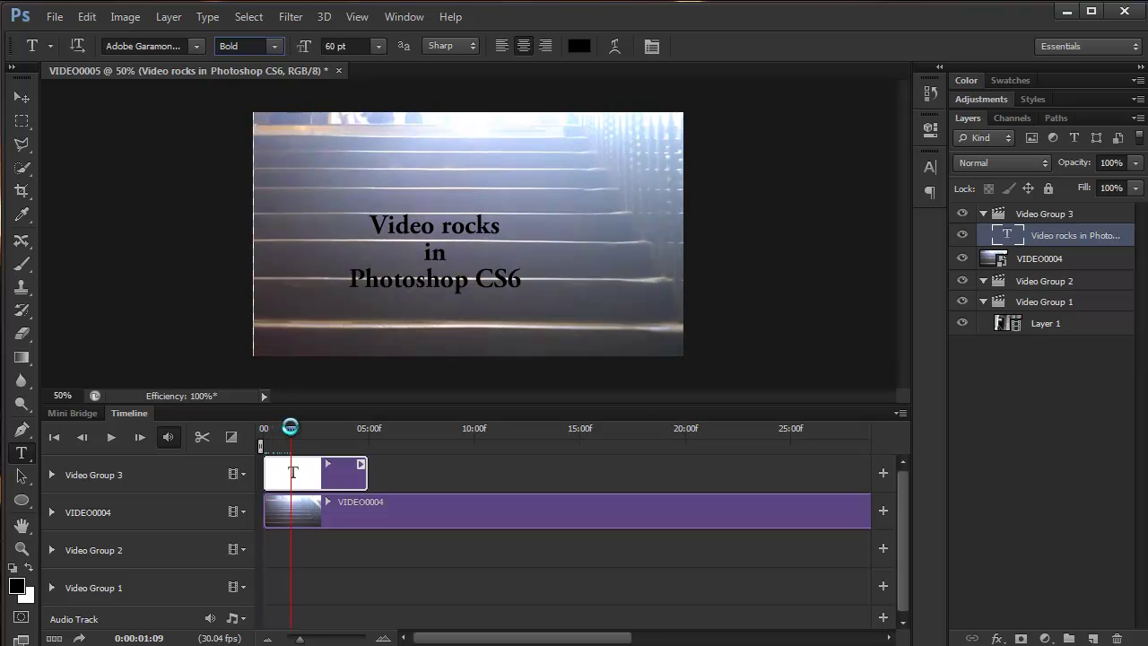
pyautogui.moveTo(273, 428); pyautogui.dragTo(261, 428)
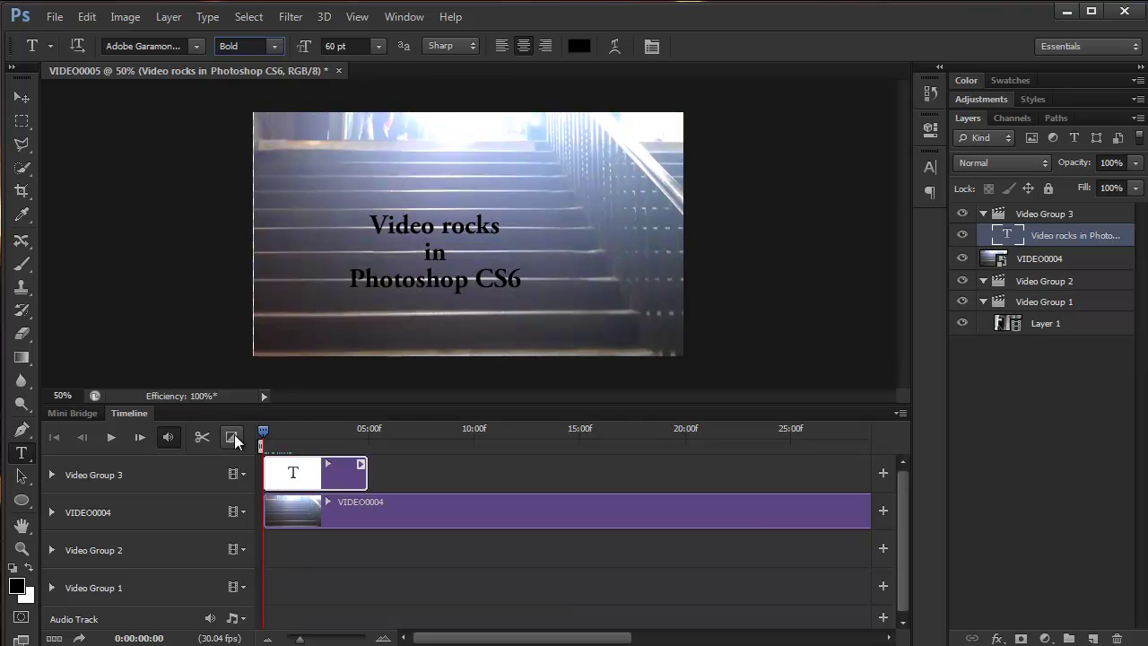
# Step: Apply a 1 s Fade With Black transition to both ends of the title clip and shift the VIDEO0004 clip to start at about 2 s
pyautogui.click(231, 437)
pyautogui.moveTo(327, 320); pyautogui.dragTo(273, 476)
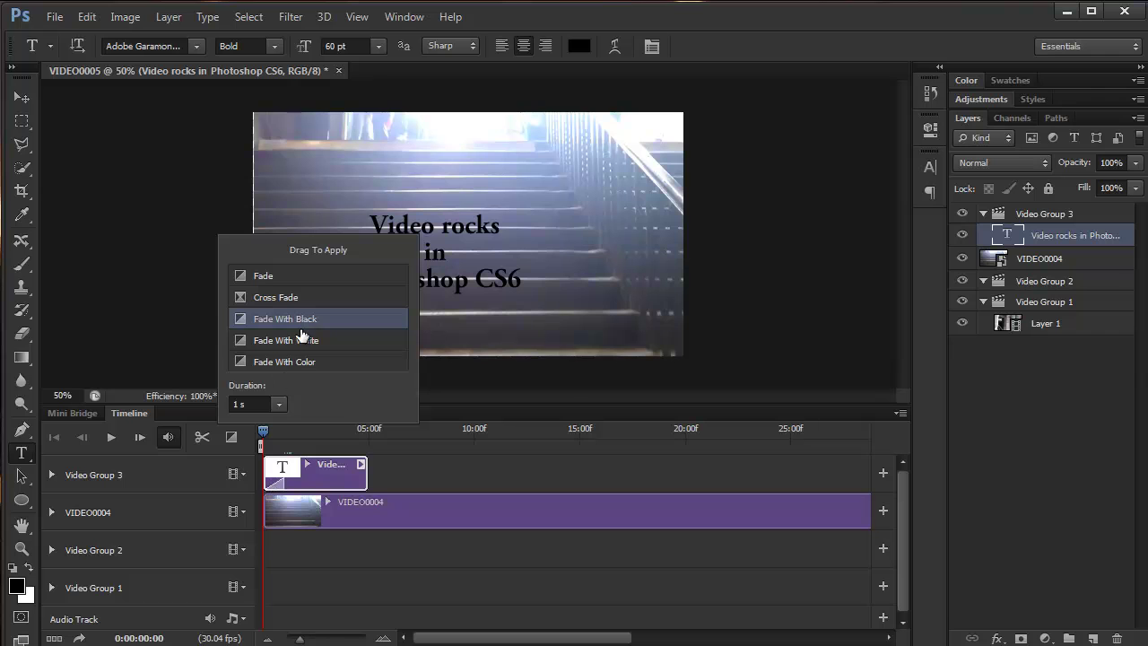
pyautogui.moveTo(323, 320); pyautogui.dragTo(408, 512)
# Step: Move the Layer 1 clip about 2 s later so it starts directly at the end of the VIDEO0004 clip
pyautogui.moveTo(520, 639); pyautogui.dragTo(662, 638)
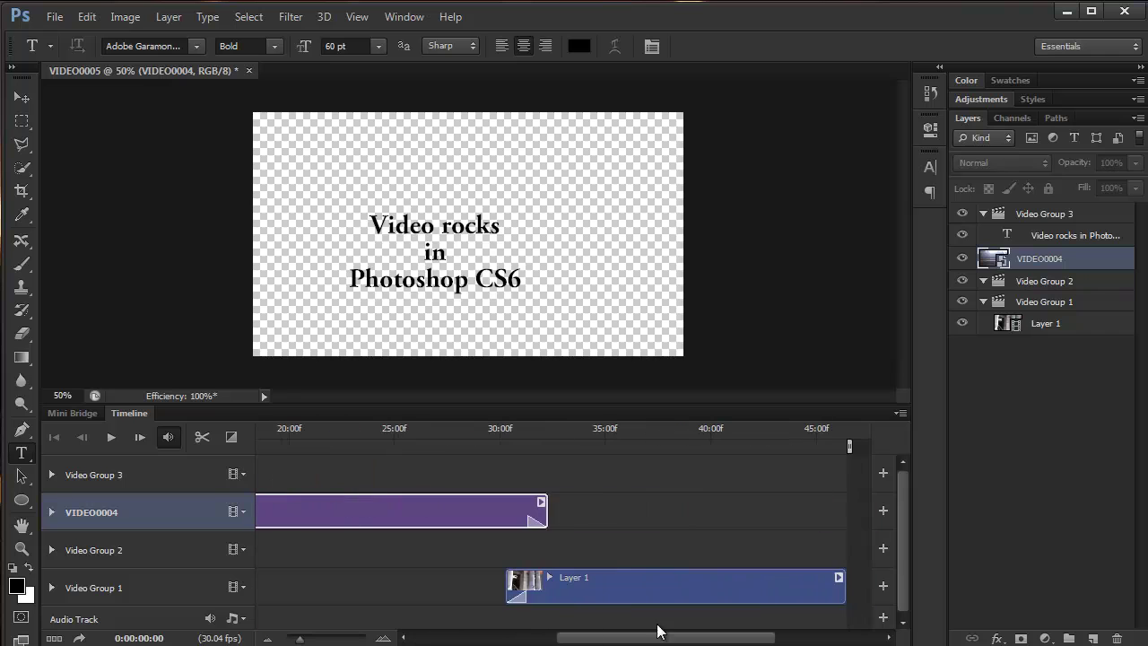
pyautogui.moveTo(566, 582); pyautogui.dragTo(627, 587)
pyautogui.moveTo(625, 640); pyautogui.dragTo(471, 642)
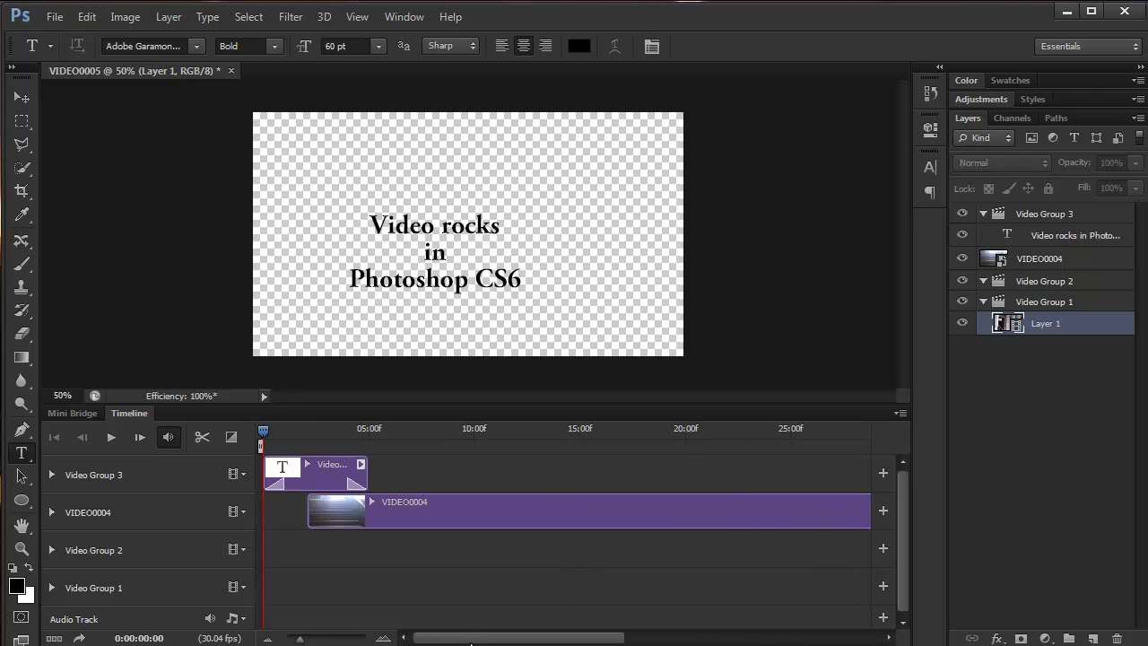
# Step: Add a new layer, convert it into the Background layer and fill it with black
pyautogui.click(552, 234)
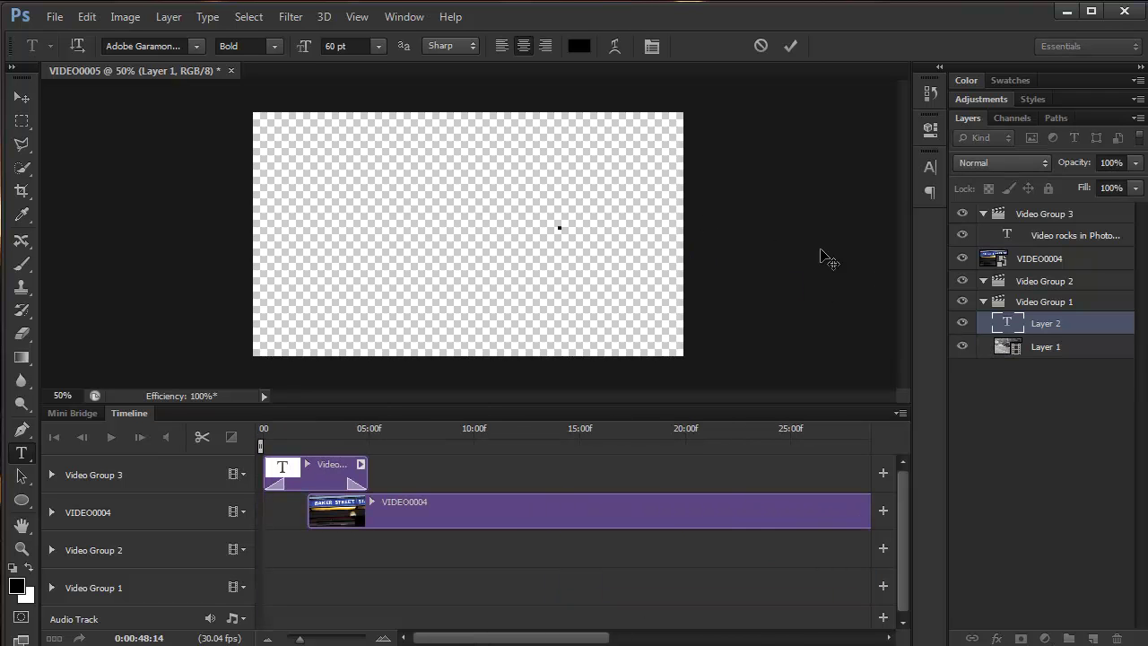
pyautogui.click(761, 45)
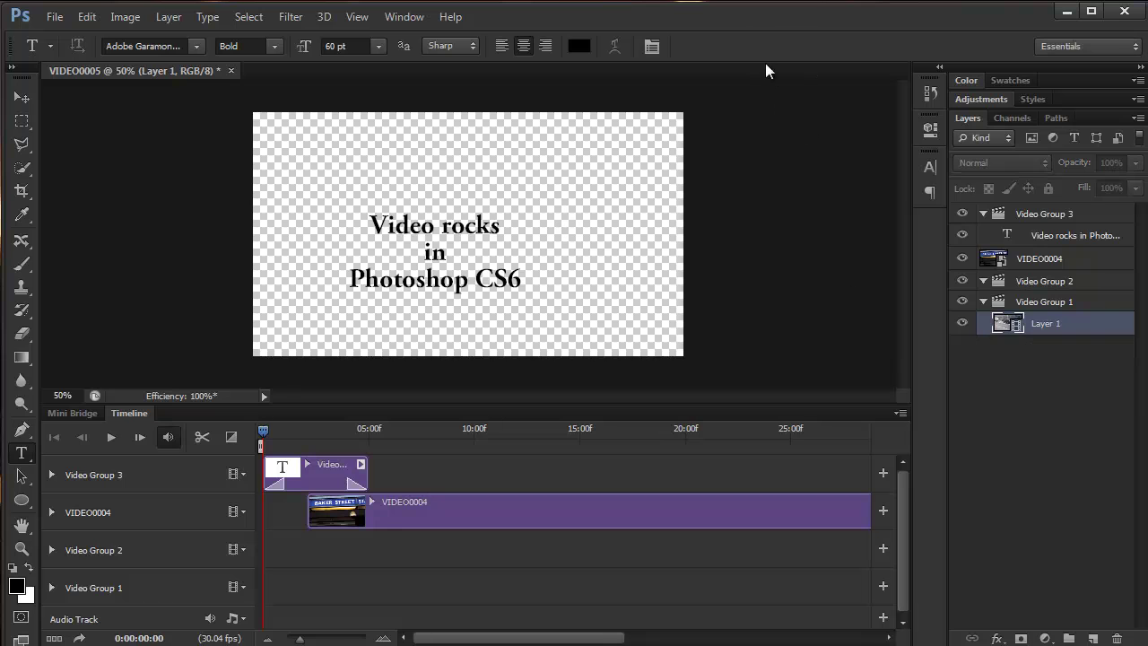
pyautogui.click(1091, 639)
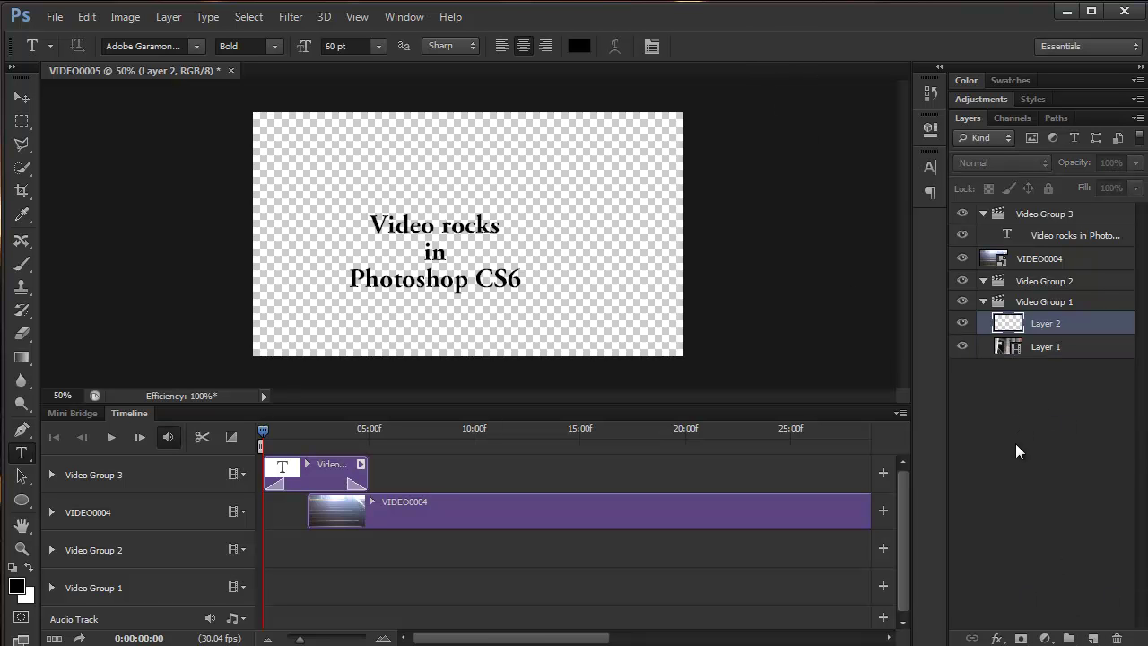
pyautogui.click(169, 16)
pyautogui.moveTo(326, 36)
pyautogui.click(436, 49)
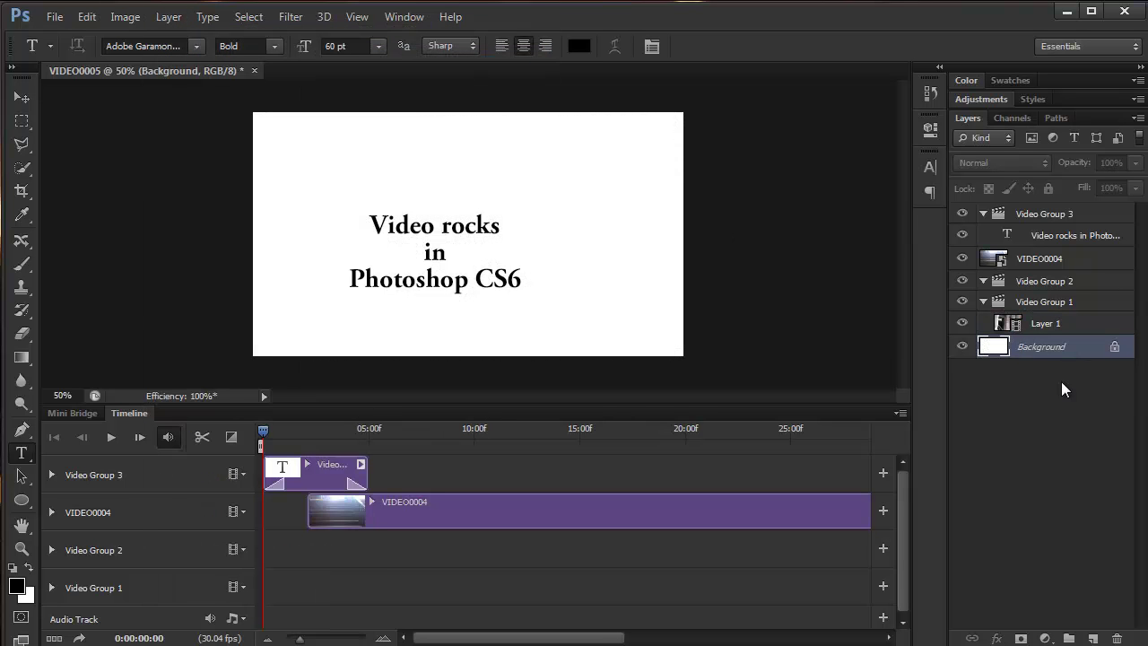
pyautogui.hotkey('alt', 'BackSpace')
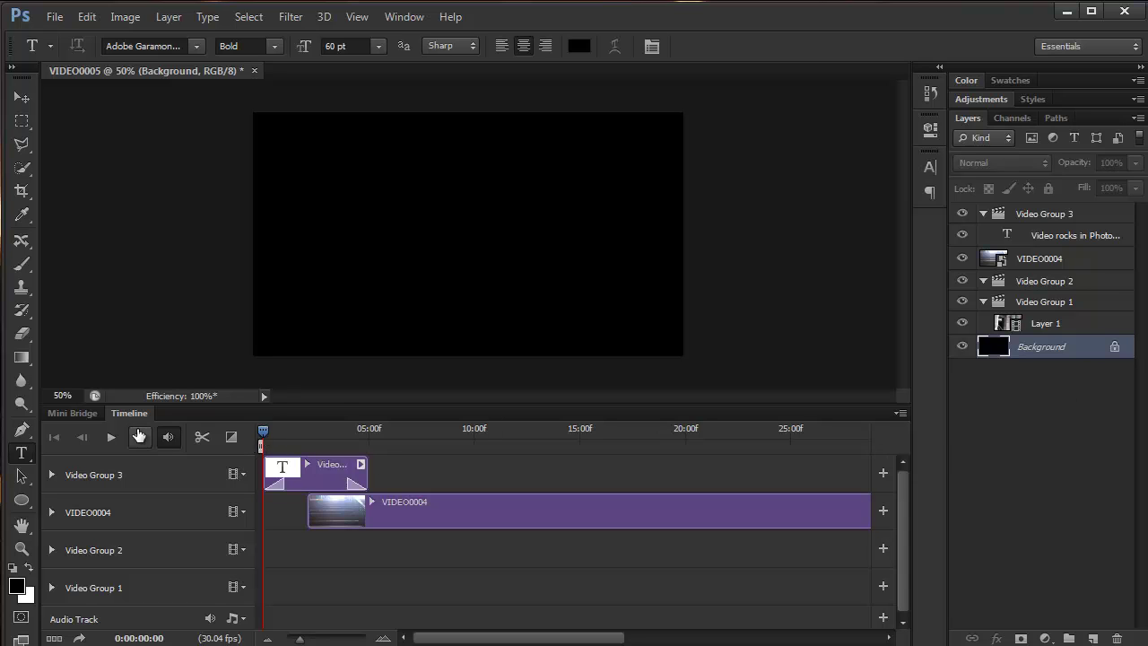
# Step: Play back the title opening from the start, stop playback and move the playhead back to about 2 seconds
pyautogui.click(113, 437)
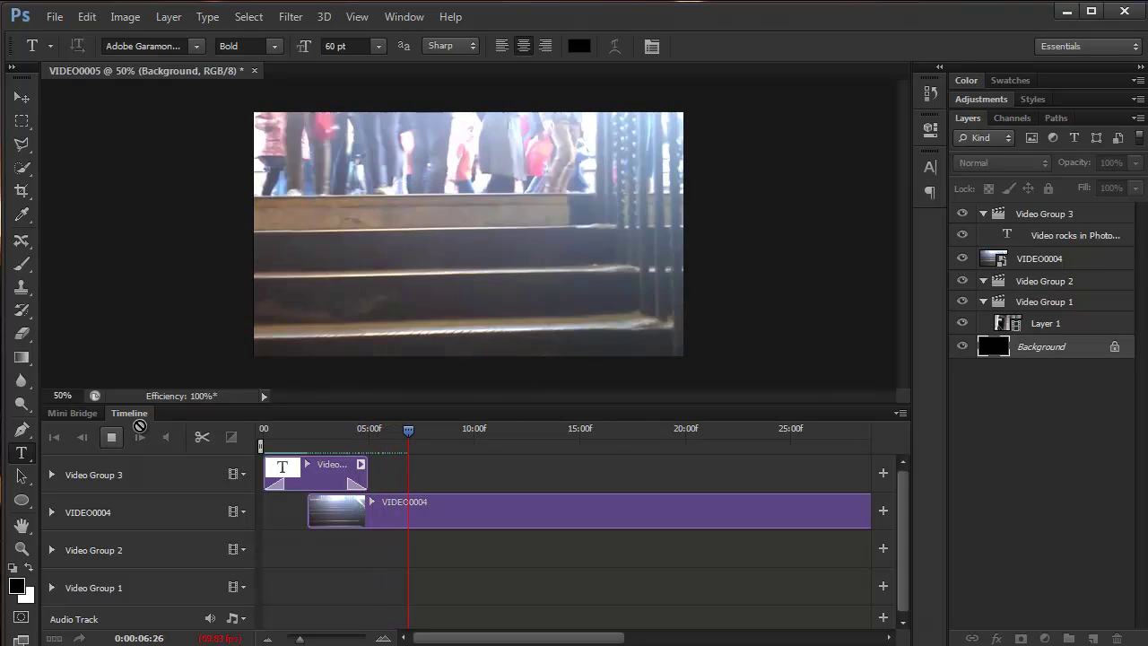
pyautogui.click(113, 437)
pyautogui.moveTo(424, 432); pyautogui.dragTo(300, 433)
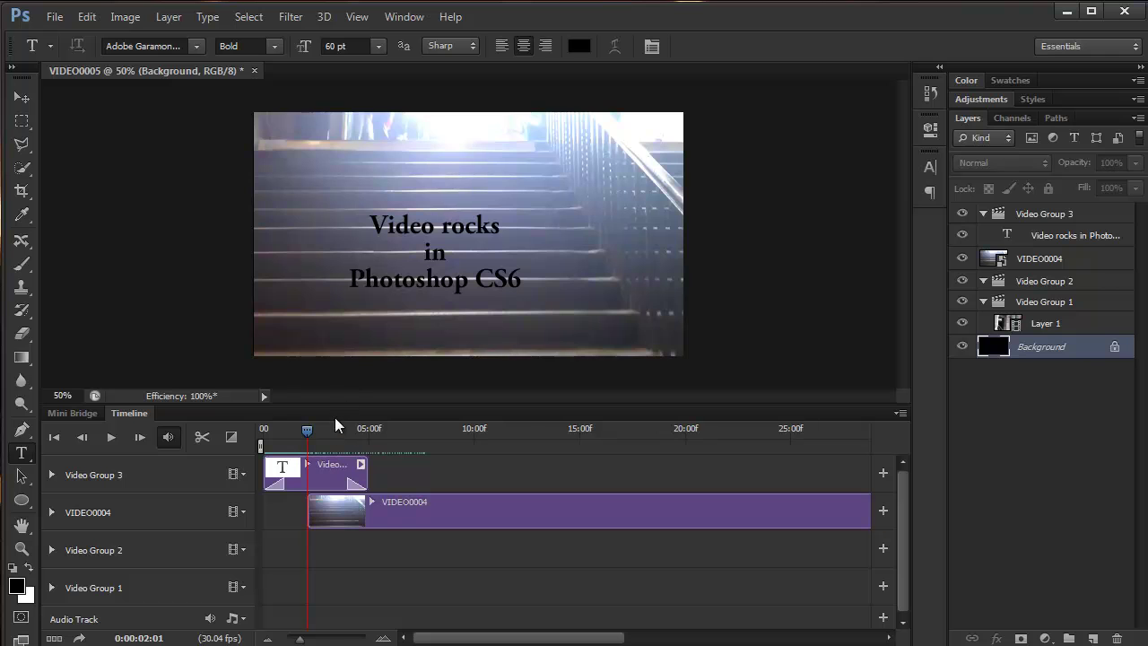
# Step: Apply a Zoom motion set to Zoom In to the title clip
pyautogui.rightClick(321, 474)
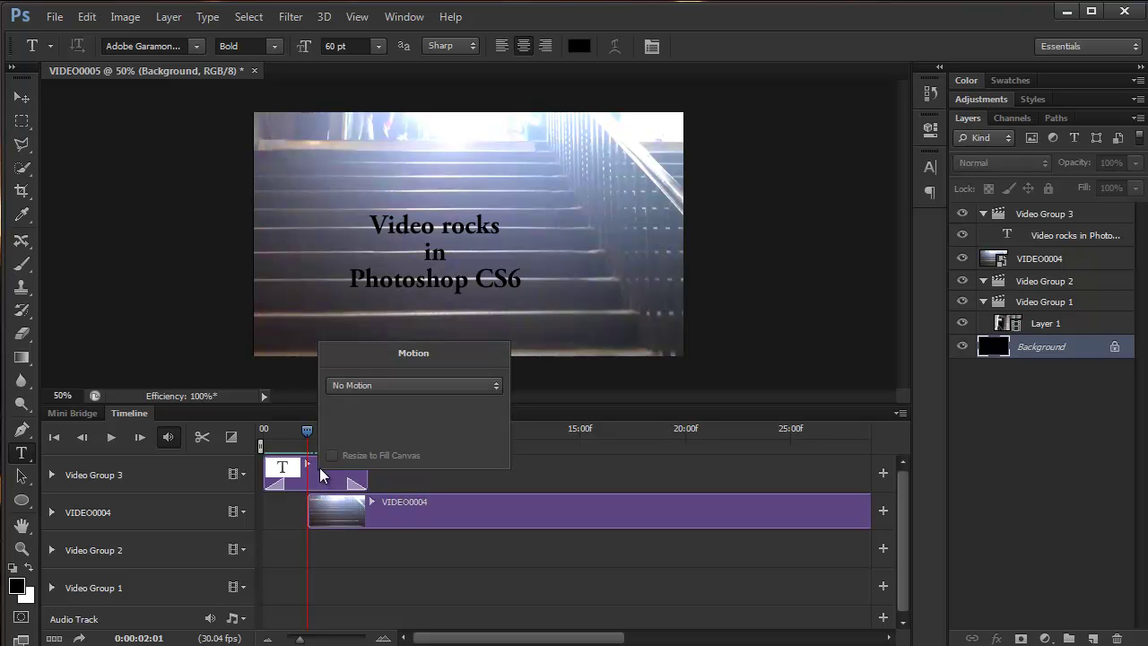
pyautogui.click(495, 386)
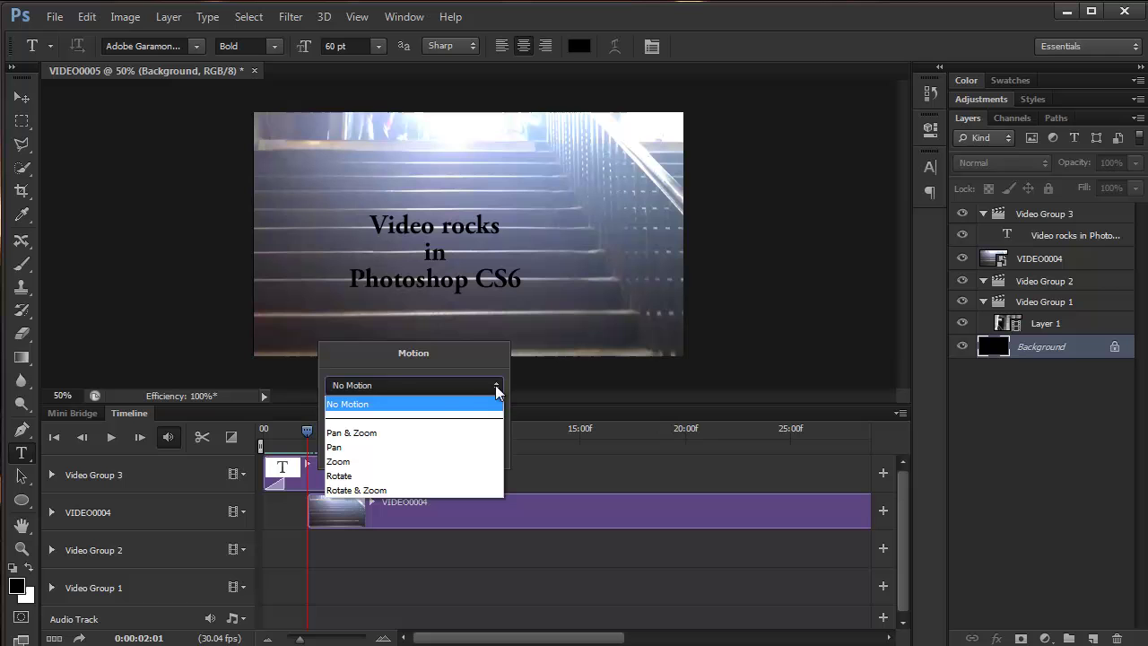
pyautogui.click(358, 460)
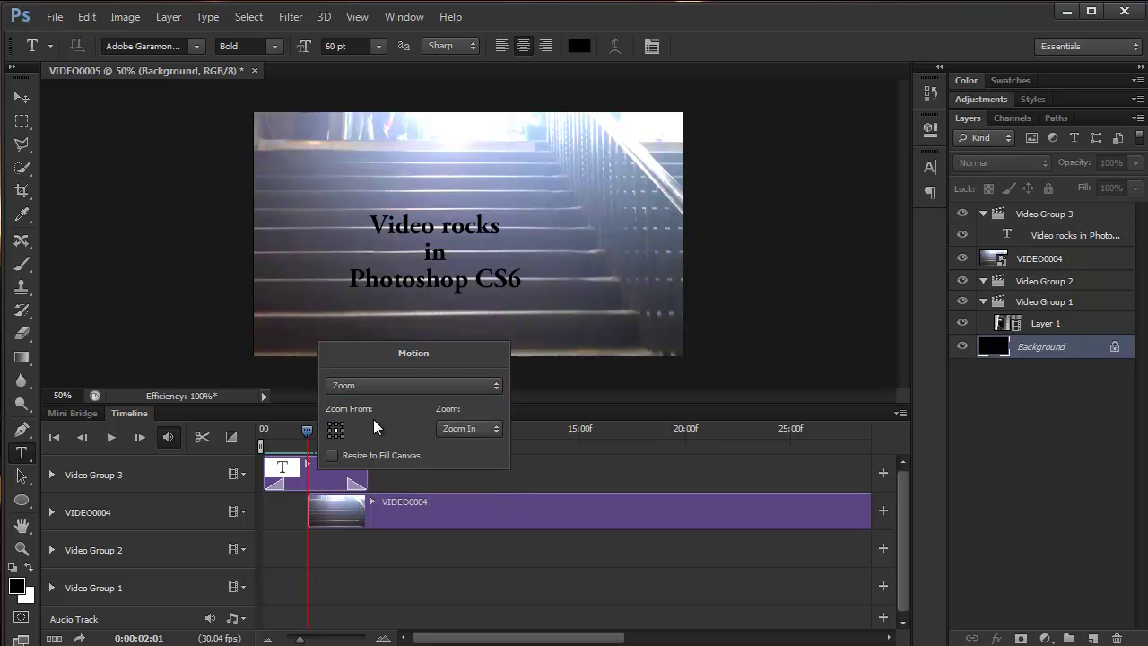
pyautogui.click(490, 430)
pyautogui.click(484, 447)
pyautogui.click(299, 437)
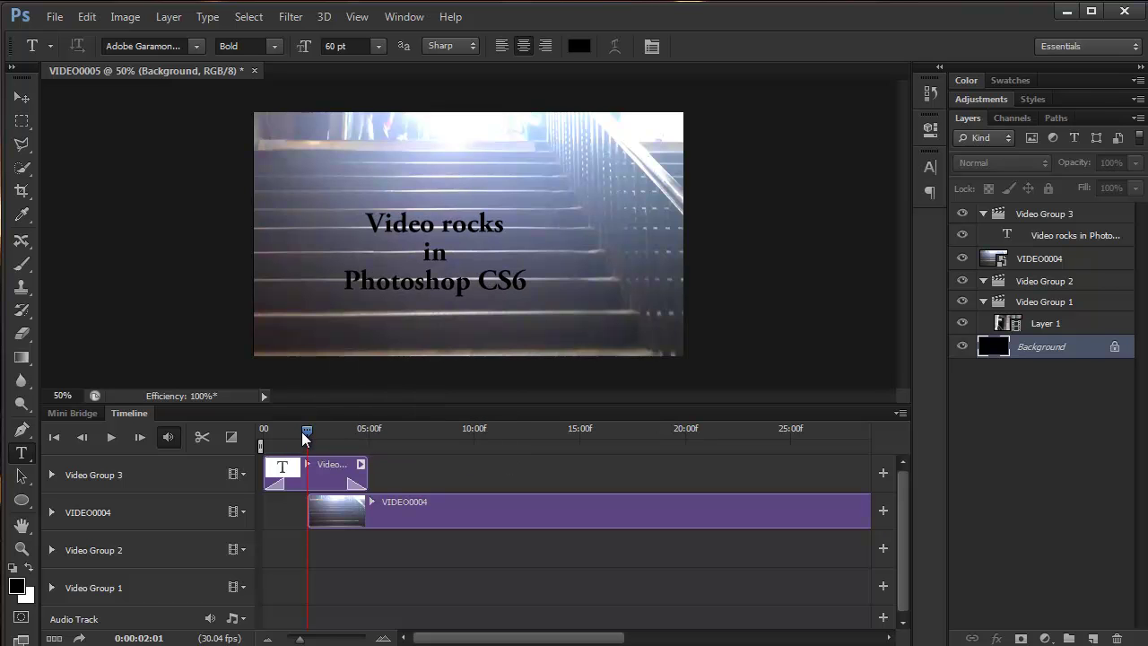
# Step: Return to the start of the timeline, play back the zooming title and stop playback
pyautogui.moveTo(301, 432); pyautogui.dragTo(266, 432)
pyautogui.click(111, 436)
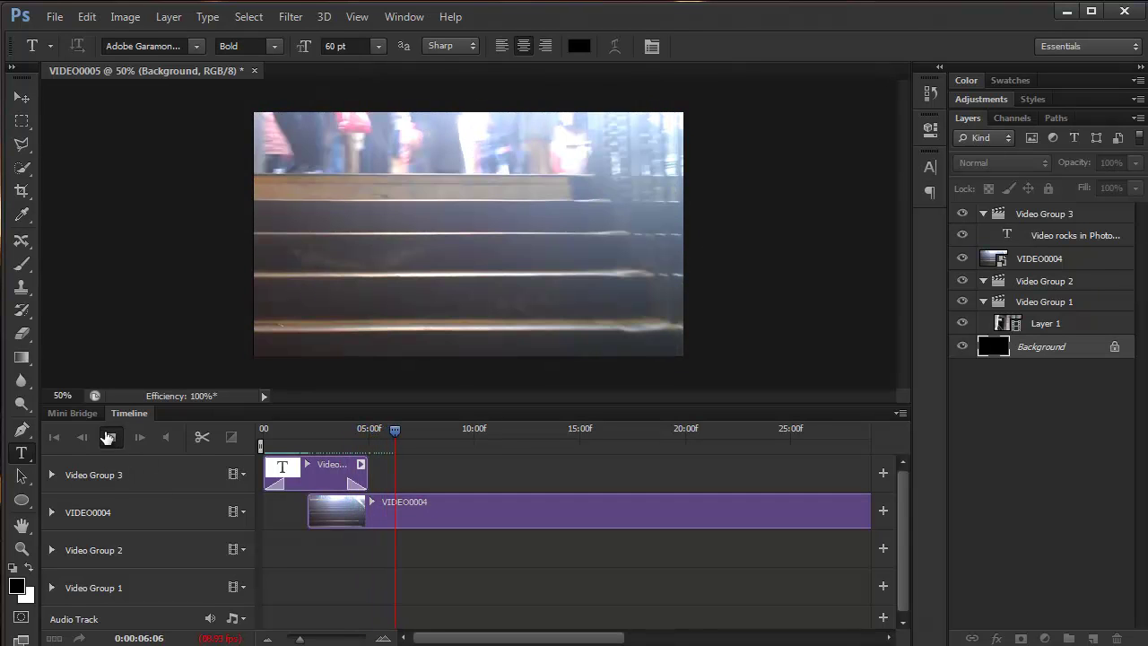
pyautogui.click(108, 437)
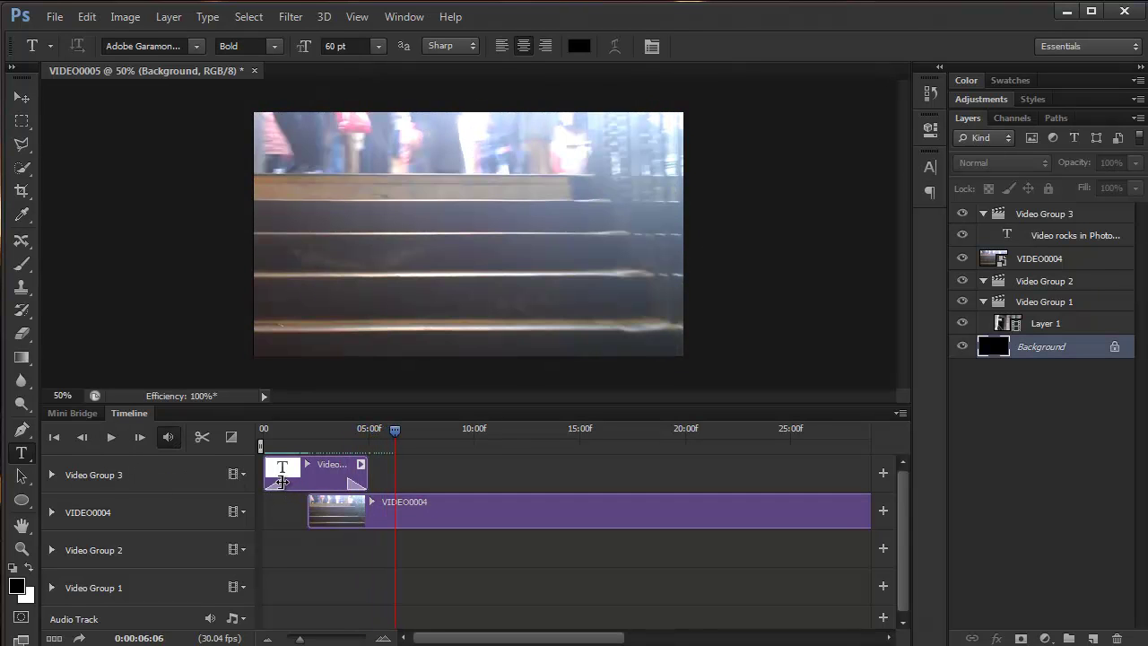
# Step: Shorten the fade at the start of the title clip and deselect it
pyautogui.click(281, 481)
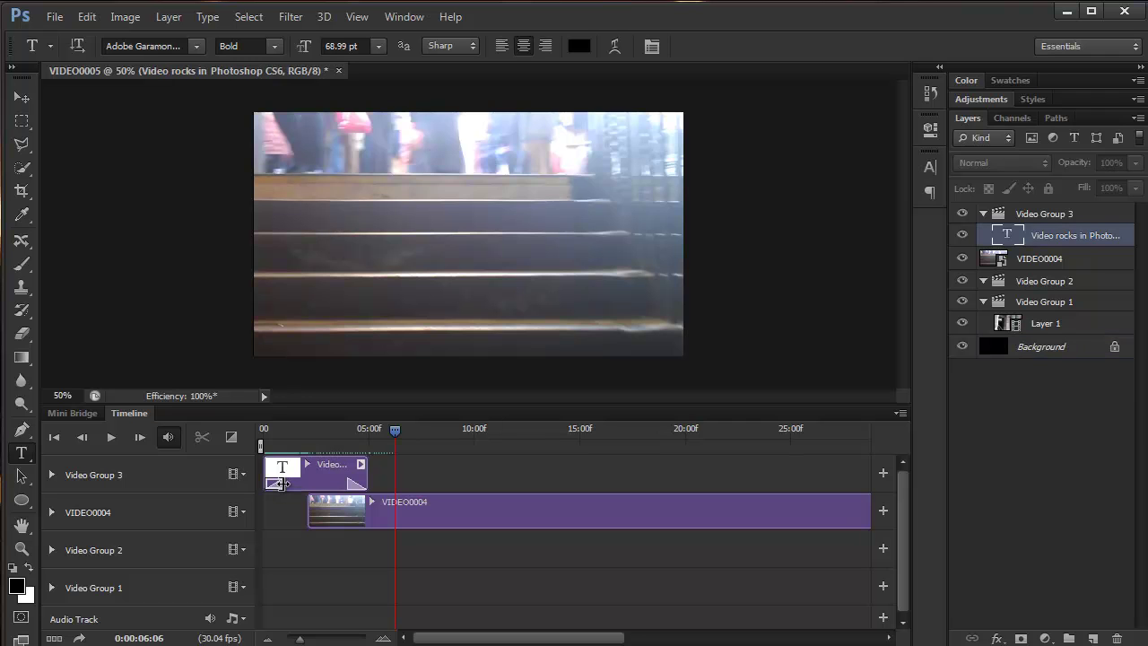
pyautogui.moveTo(281, 481)
pyautogui.mouseDown()
pyautogui.moveTo(302, 482)
pyautogui.moveTo(277, 483)
pyautogui.mouseUp()
pyautogui.click(266, 508)
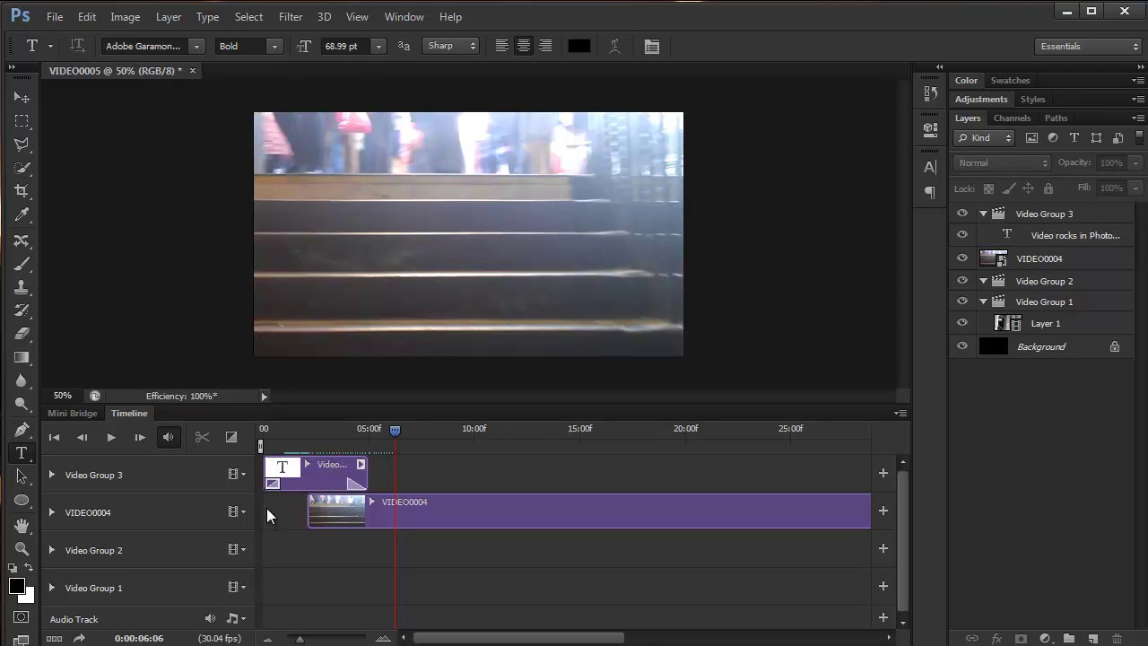
# Step: Play back the opening with the shortened title fade from 0 seconds and stop playback
pyautogui.click(263, 425)
pyautogui.click(112, 437)
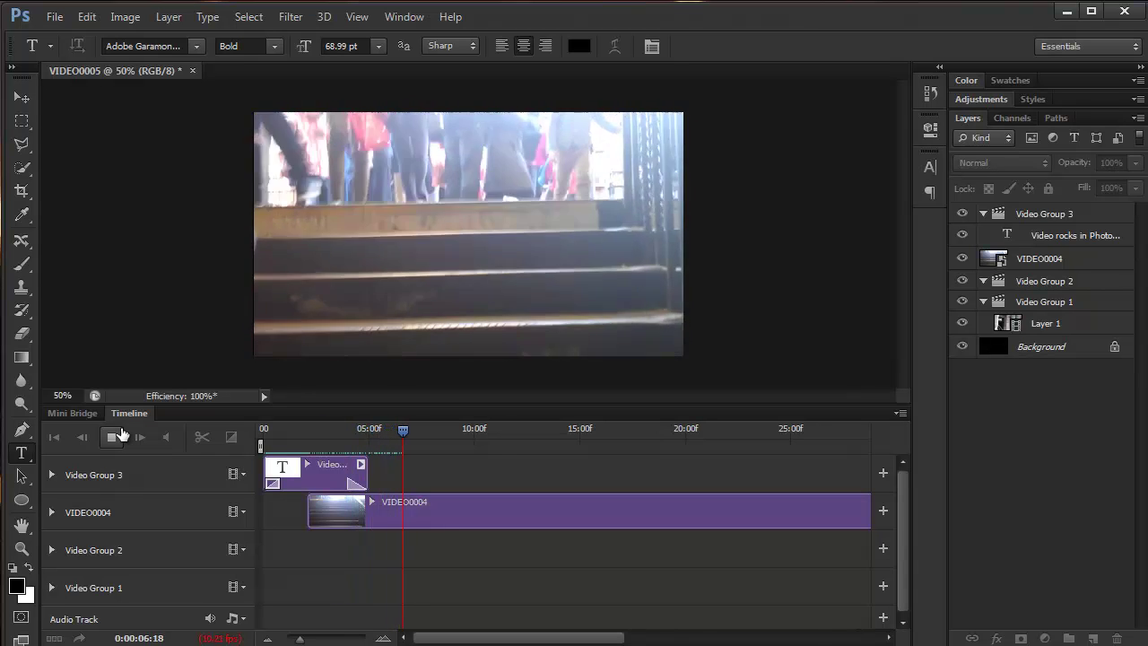
pyautogui.click(114, 436)
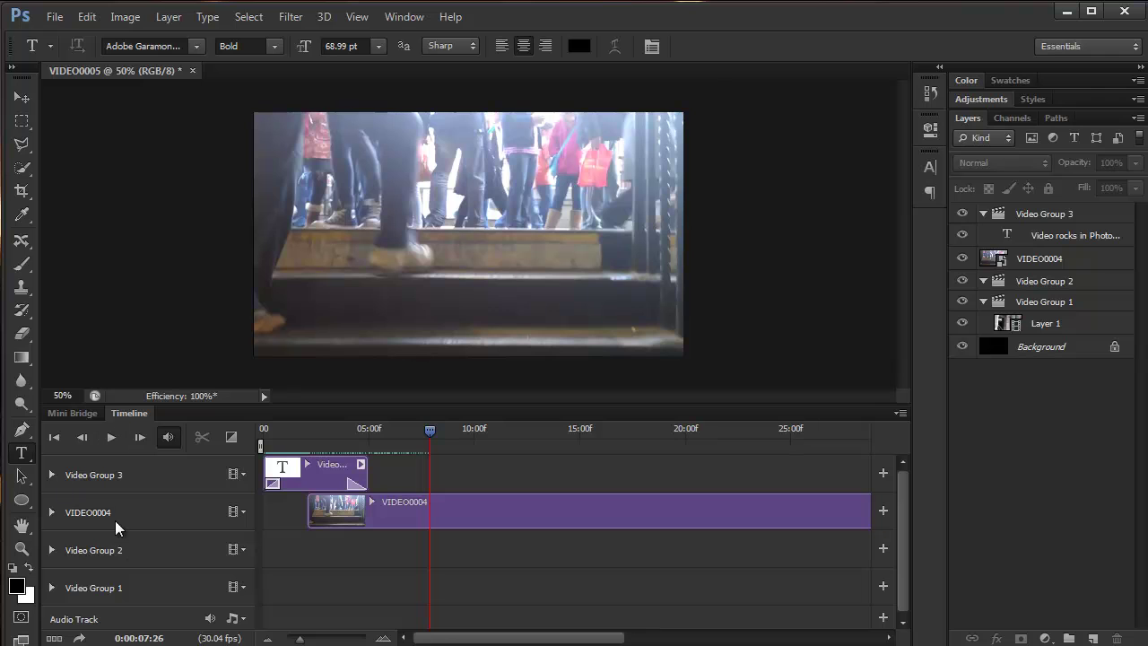
# Step: Render all frames to VIDEO0005.mp4 in H.264 format with the YouTube HD 720p 25 preset
pyautogui.click(81, 637)
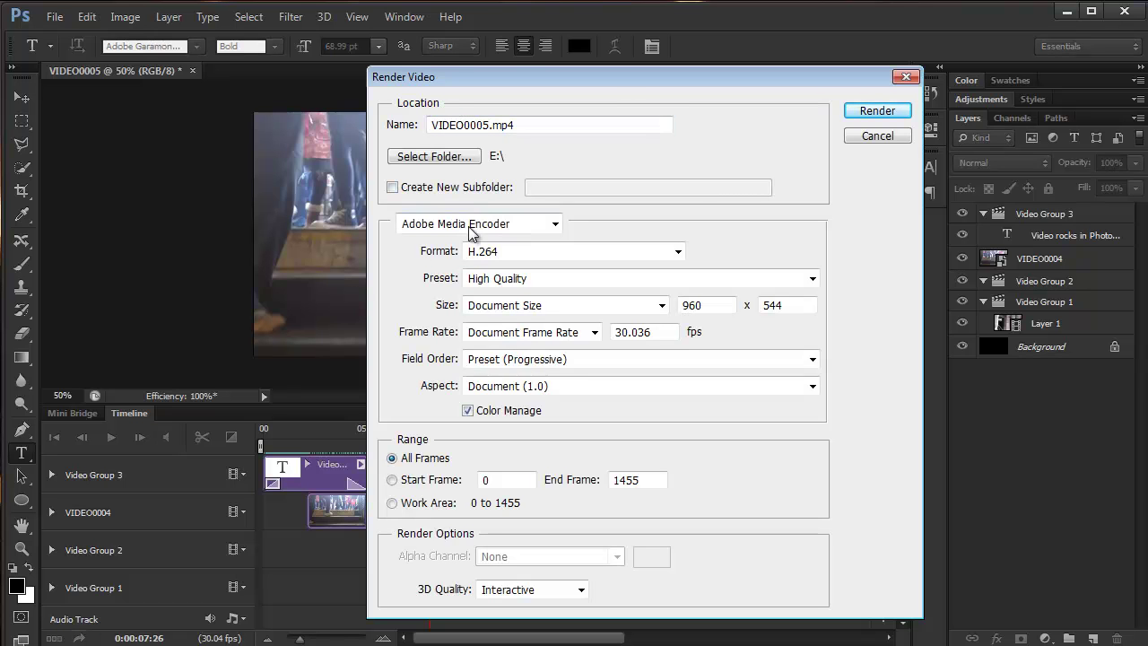
pyautogui.moveTo(626, 89); pyautogui.dragTo(552, 68)
pyautogui.click(605, 231)
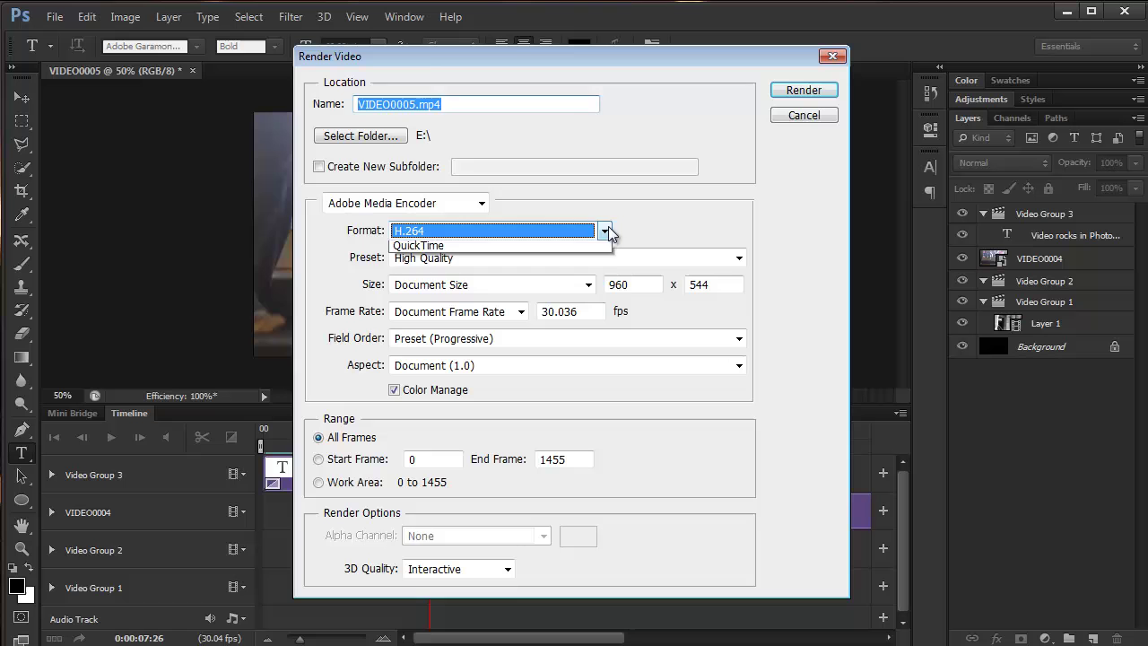
pyautogui.click(677, 233)
pyautogui.click(739, 258)
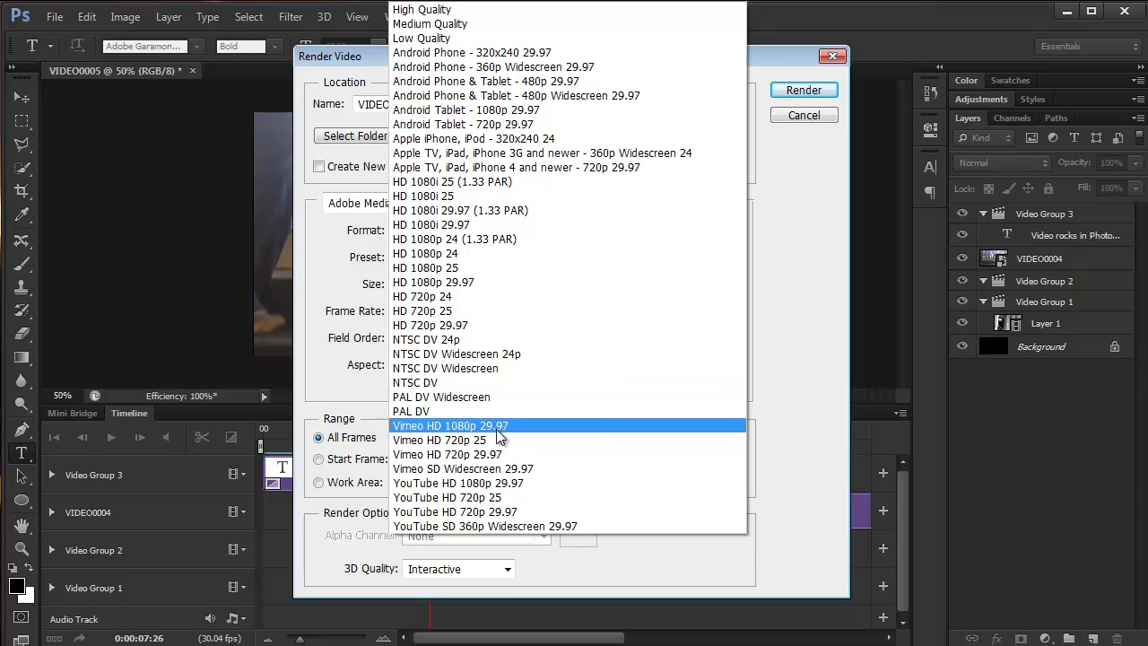
pyautogui.click(502, 498)
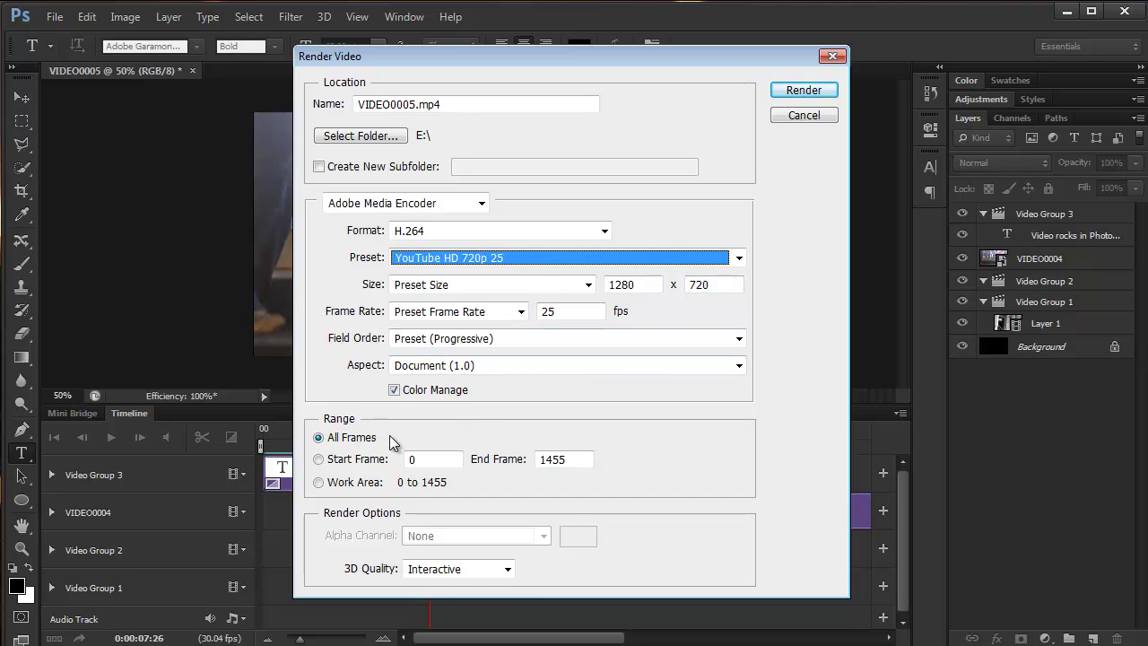
pyautogui.click(800, 90)
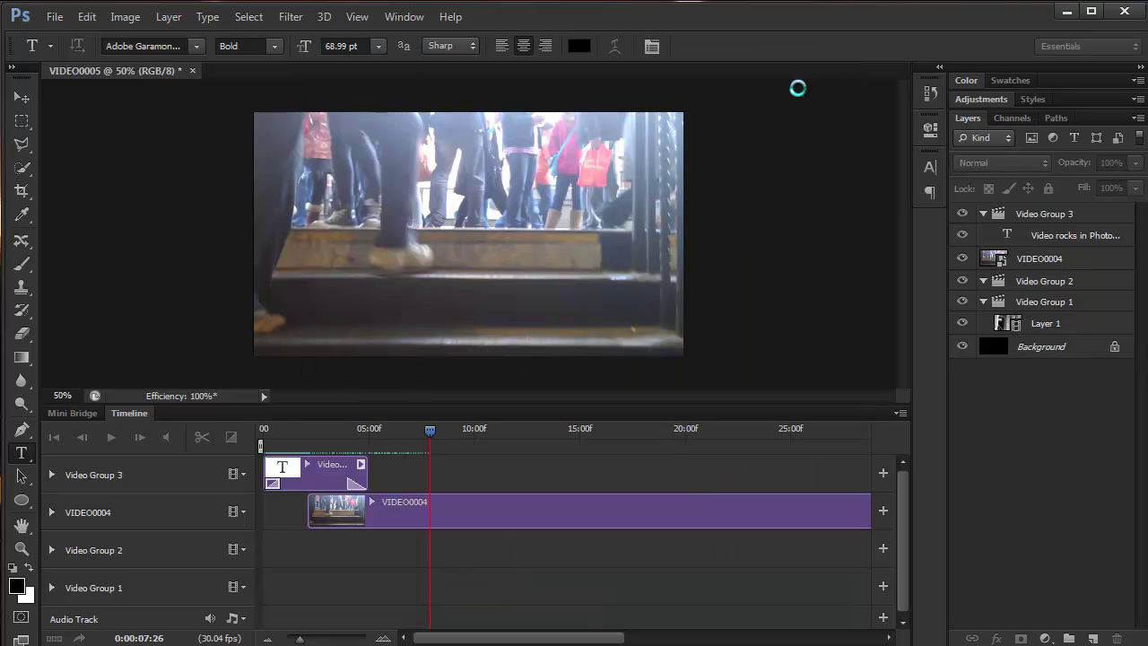